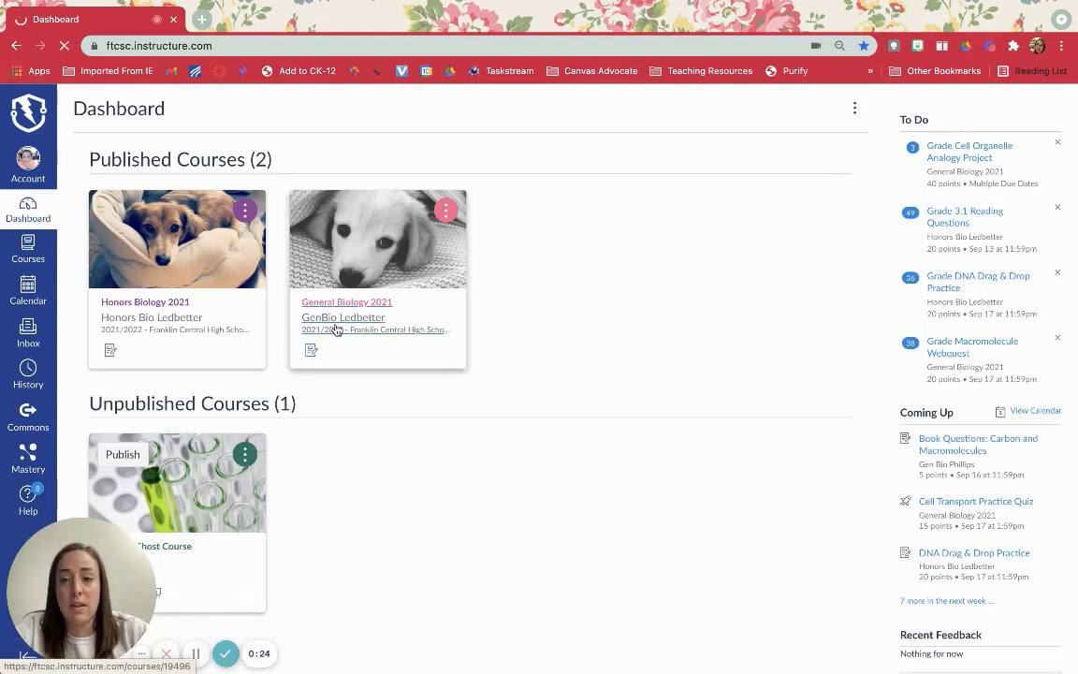
Add a section named "Adapted 2" in the settings of the General Biology 2021 course.
click(335, 330)
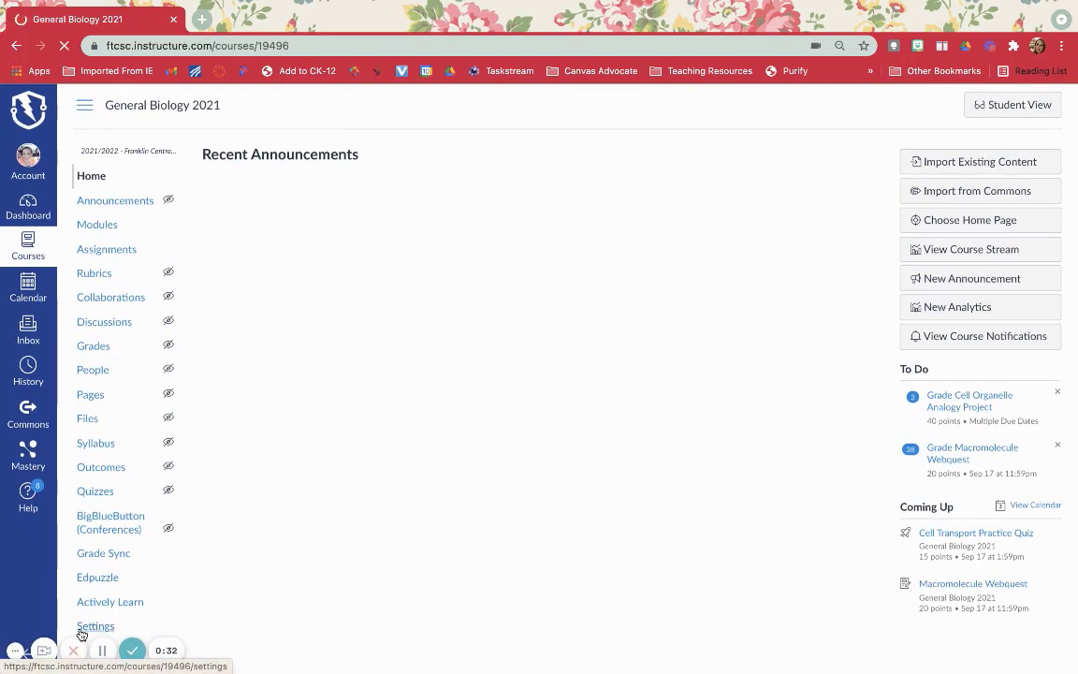
click(97, 629)
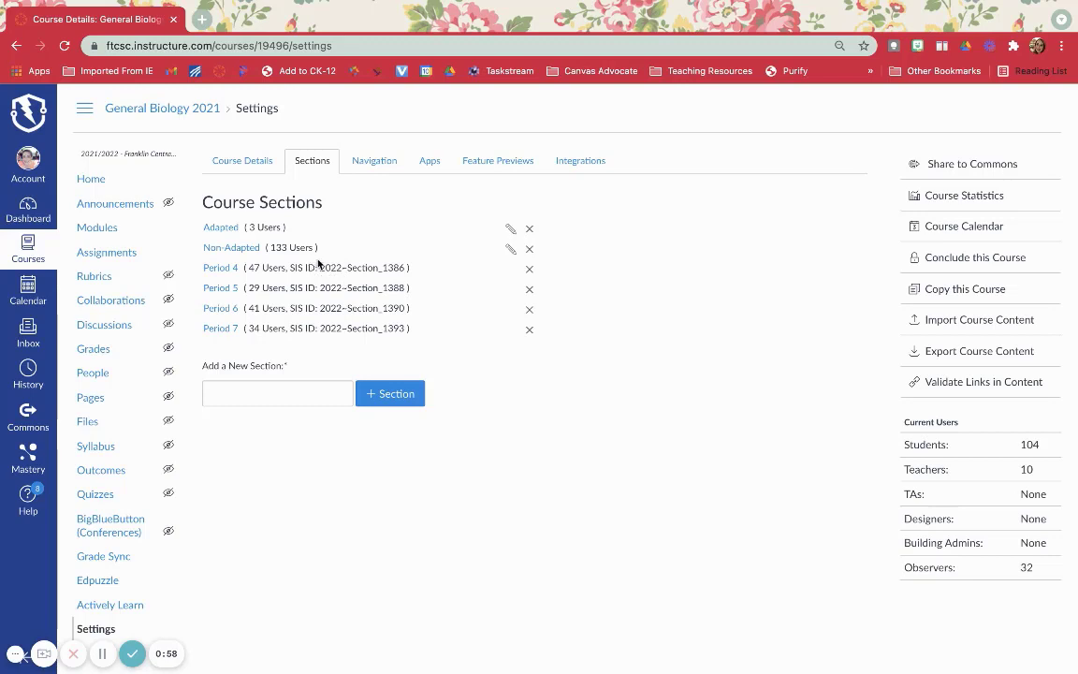
click(239, 390)
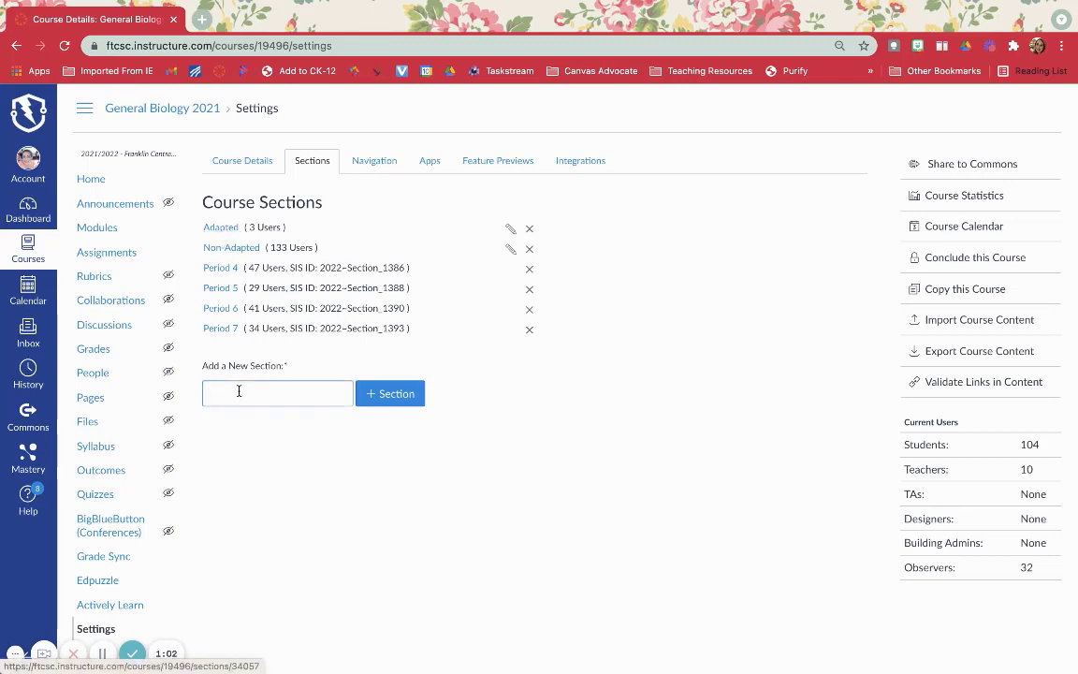
text(Adapted 2)
click(380, 403)
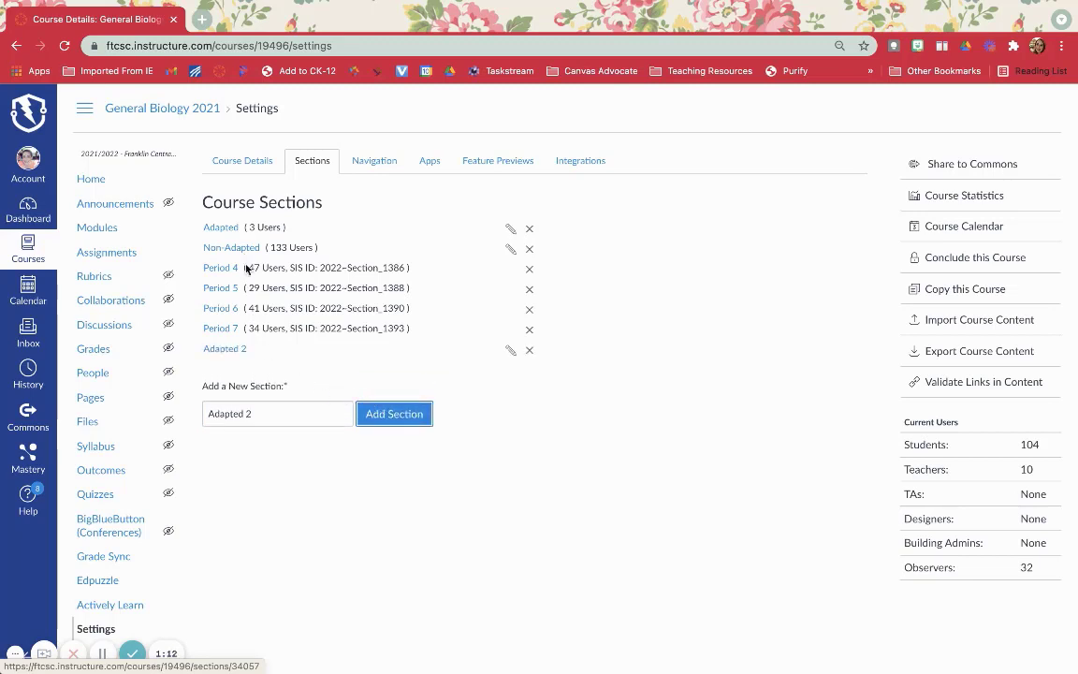
Add another course section named "Non-Adapted 2".
click(209, 413)
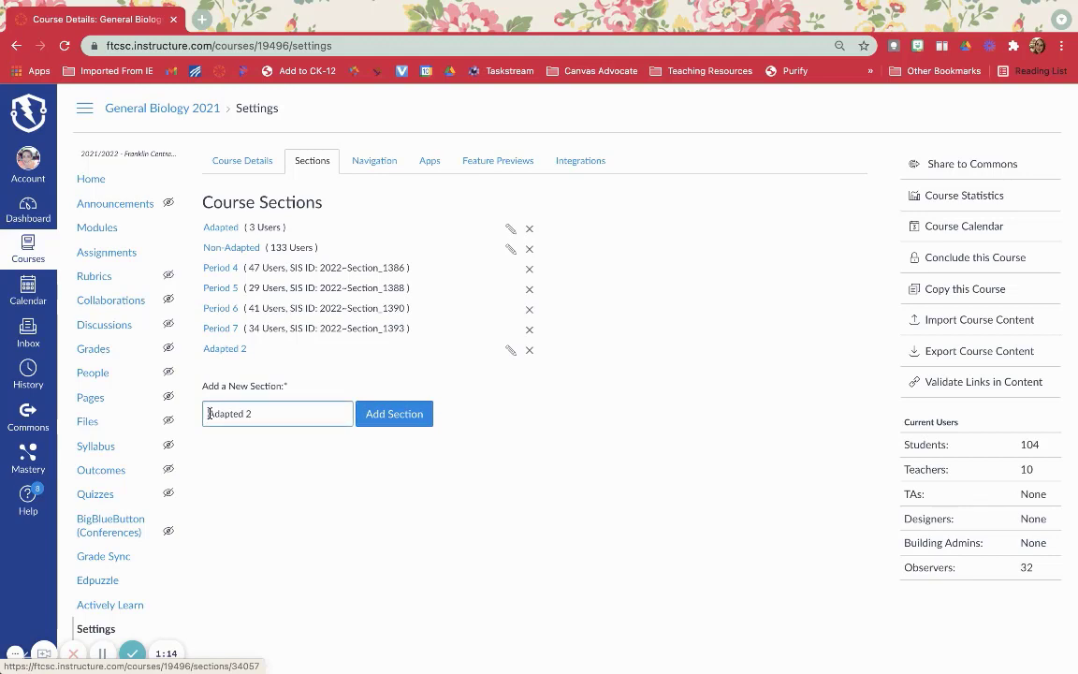
text(Non-)
click(394, 415)
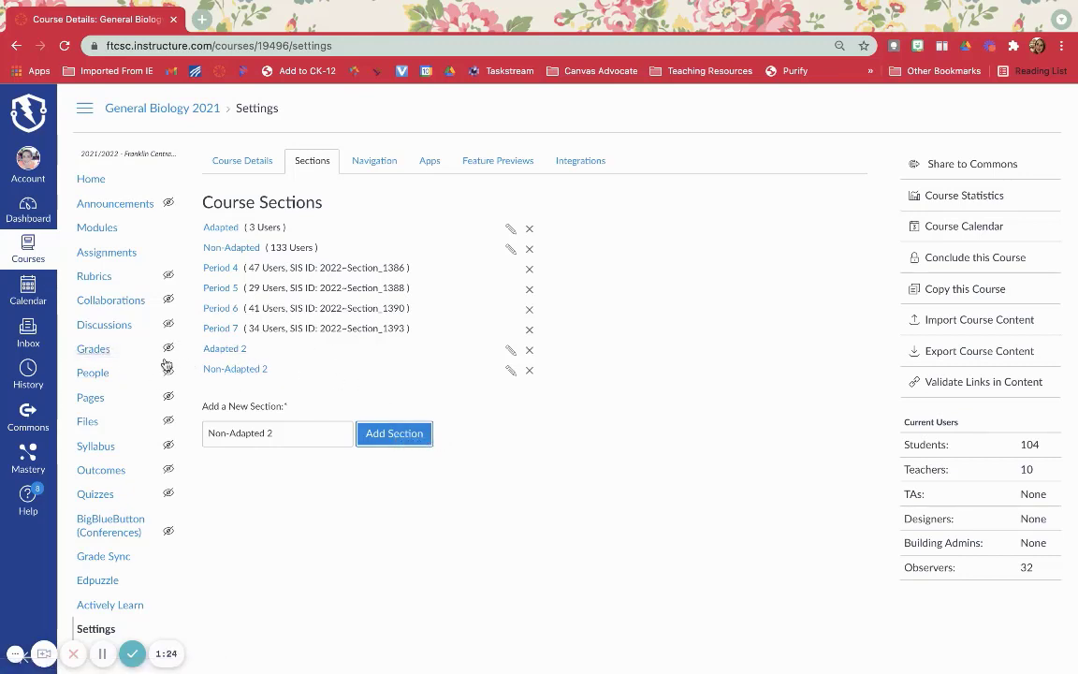
Enroll the first student in the course's people roster in the Non-Adapted 2 section and update the enrollments.
click(94, 375)
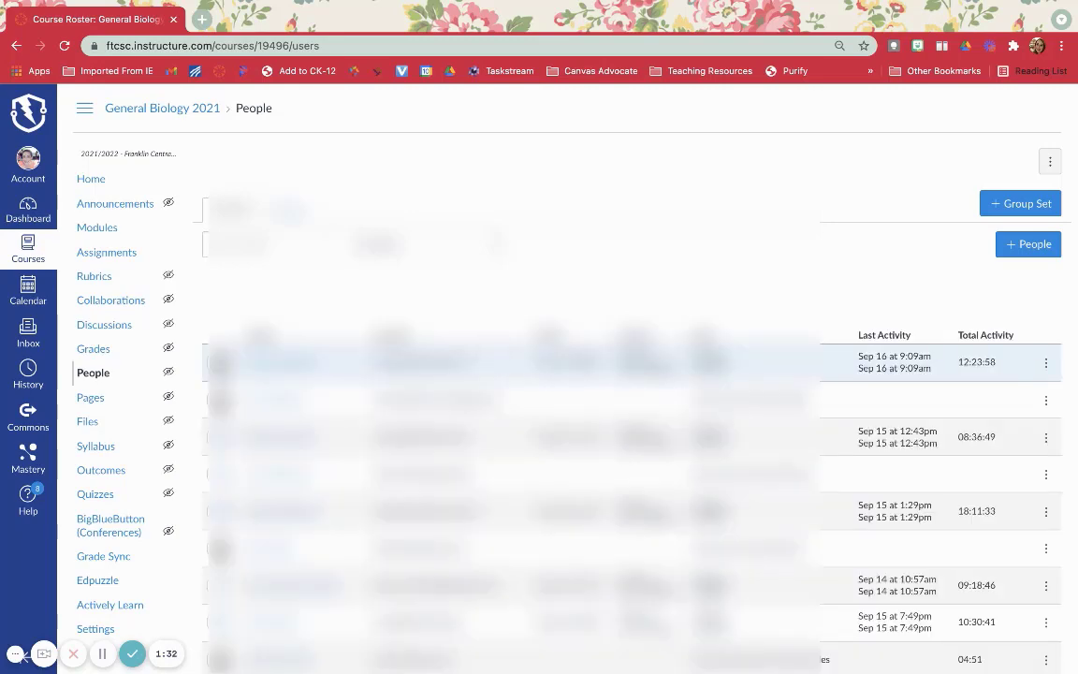
scroll(1029, 335, down, 3)
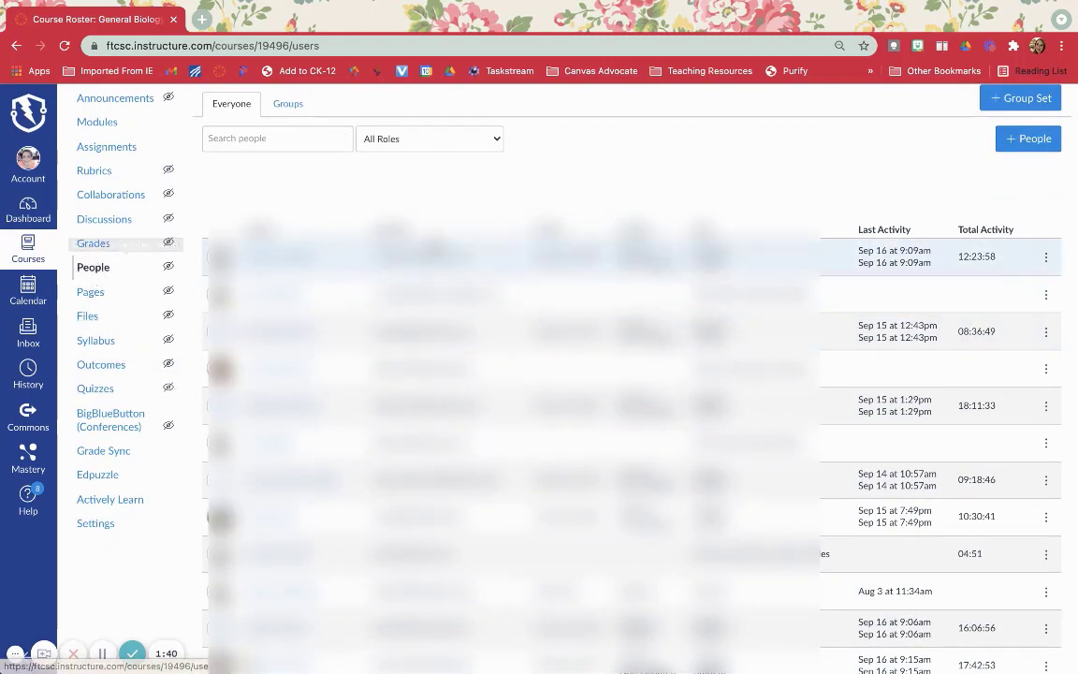
scroll(602, 350, down, 1)
scroll(602, 351, up, 1)
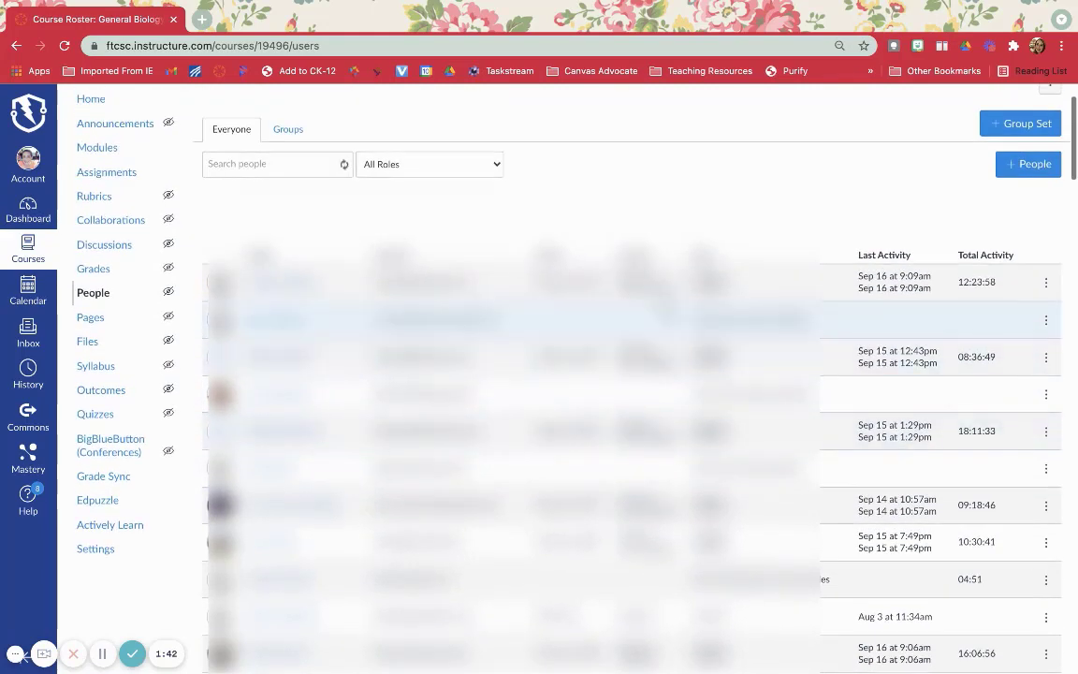
click(1047, 284)
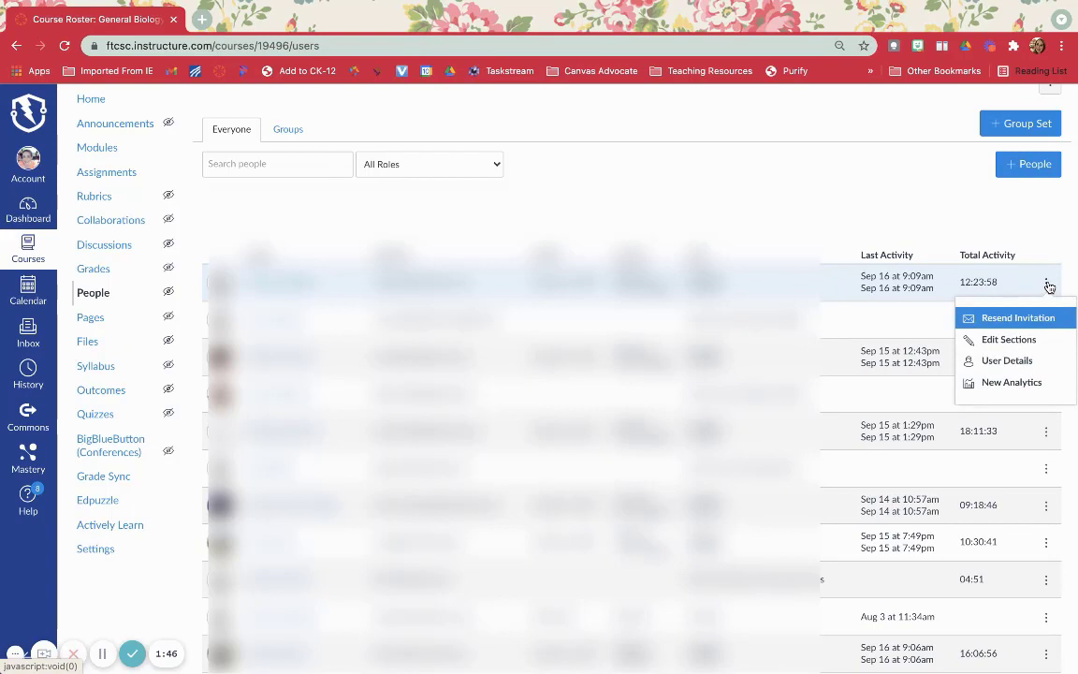
click(1020, 340)
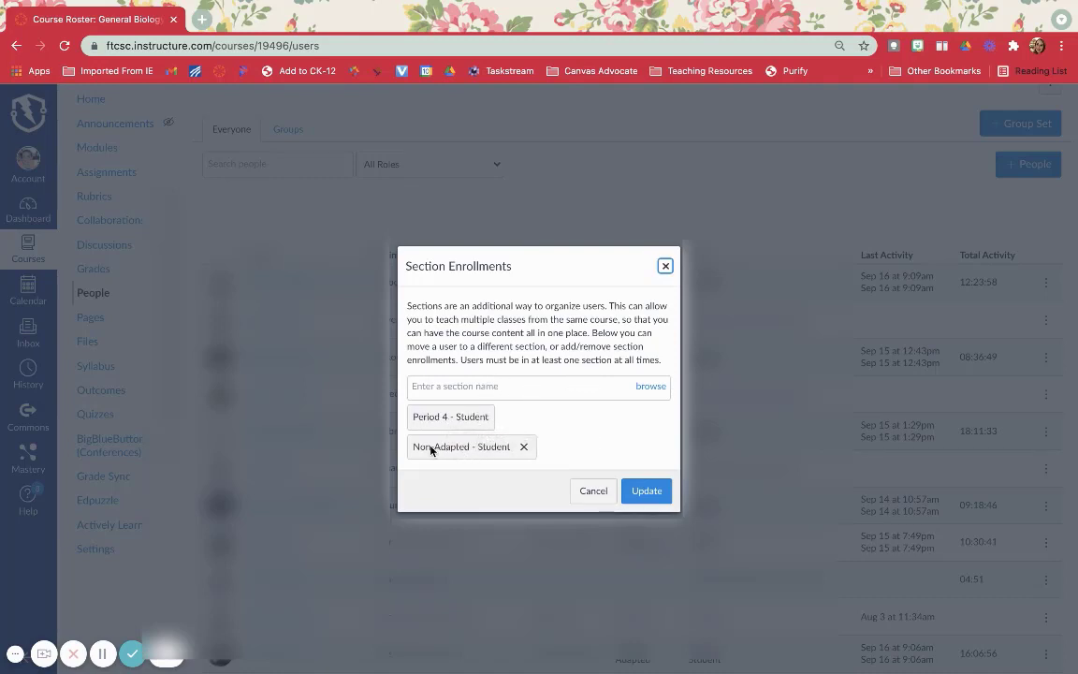
click(519, 388)
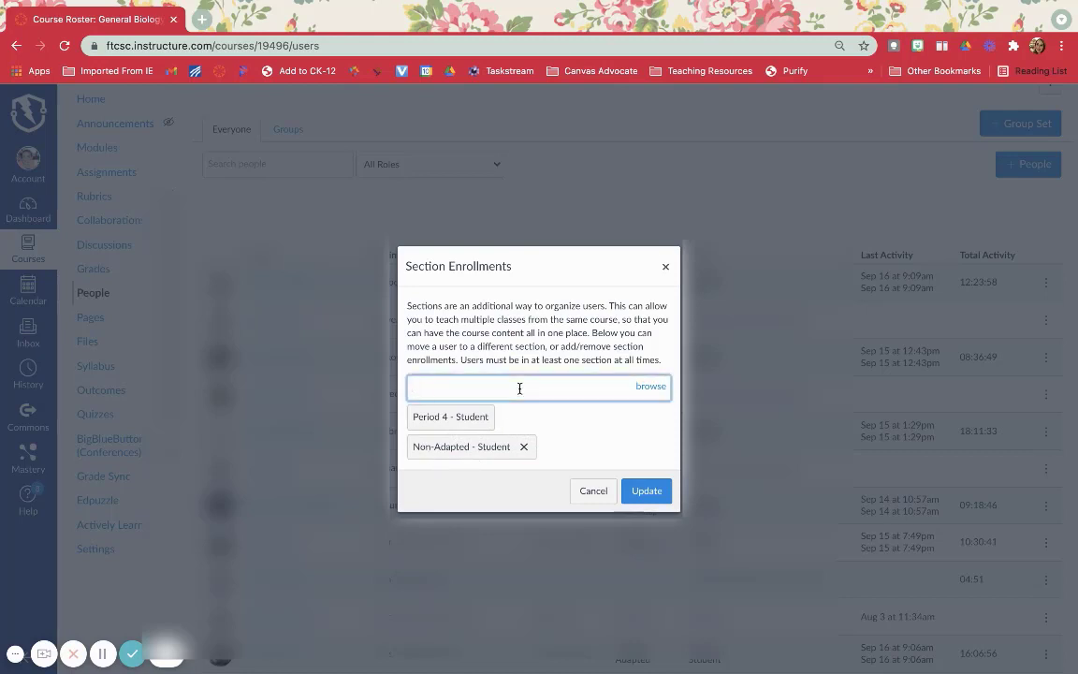
text(non)
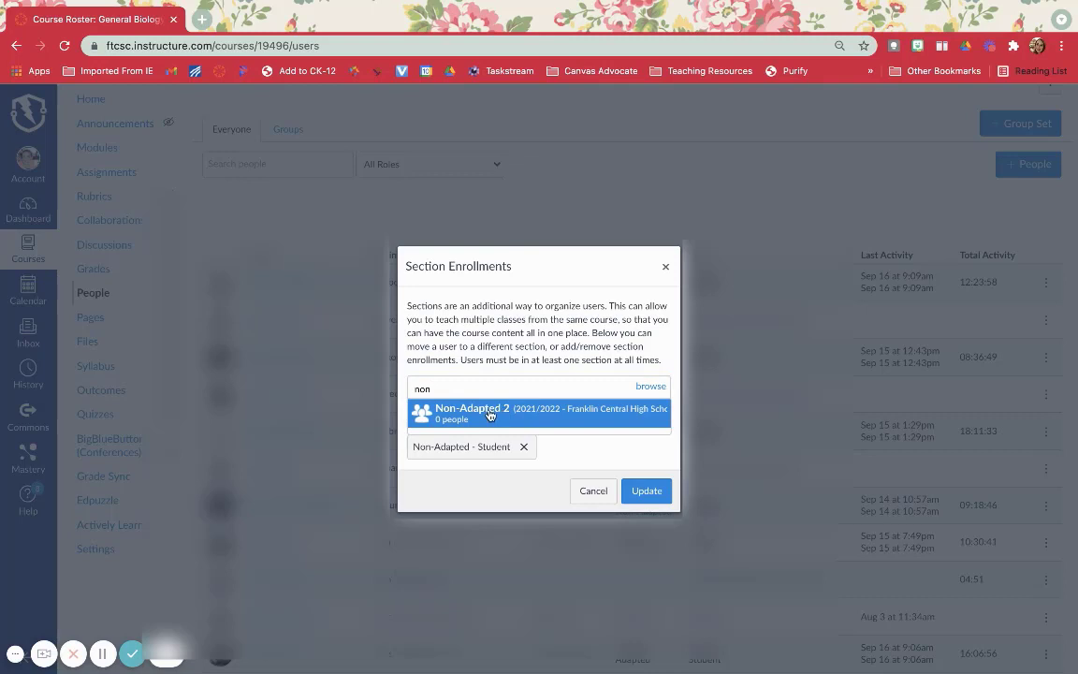
click(488, 414)
click(644, 520)
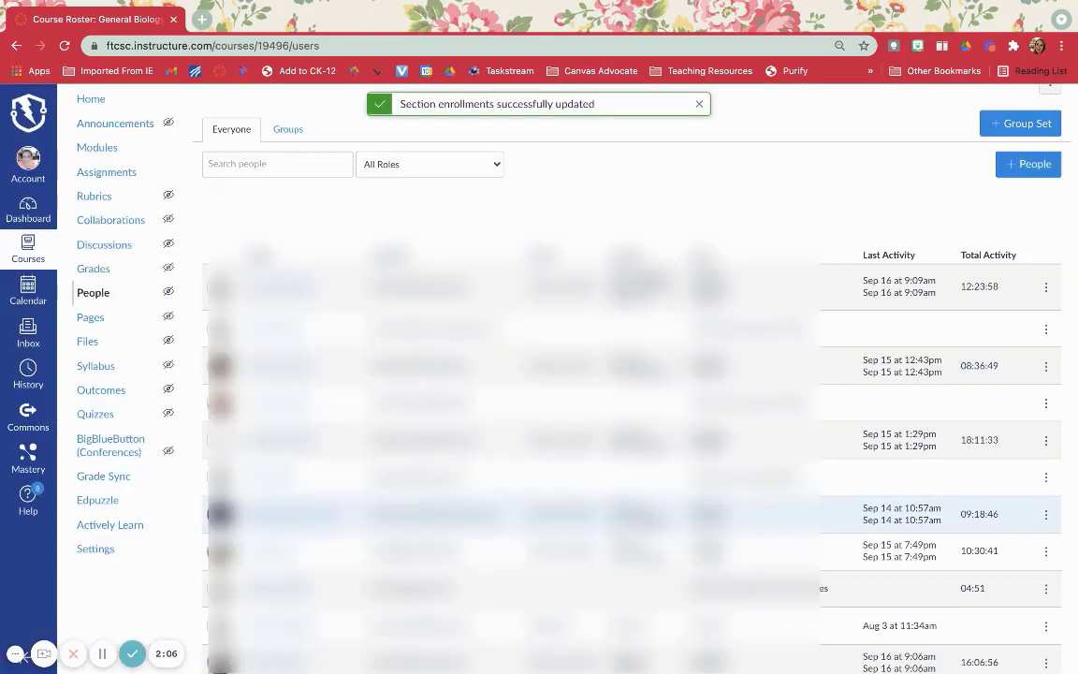
Enroll the student in the roster's third row in the Adapted 2 section and update the enrollments.
click(1045, 366)
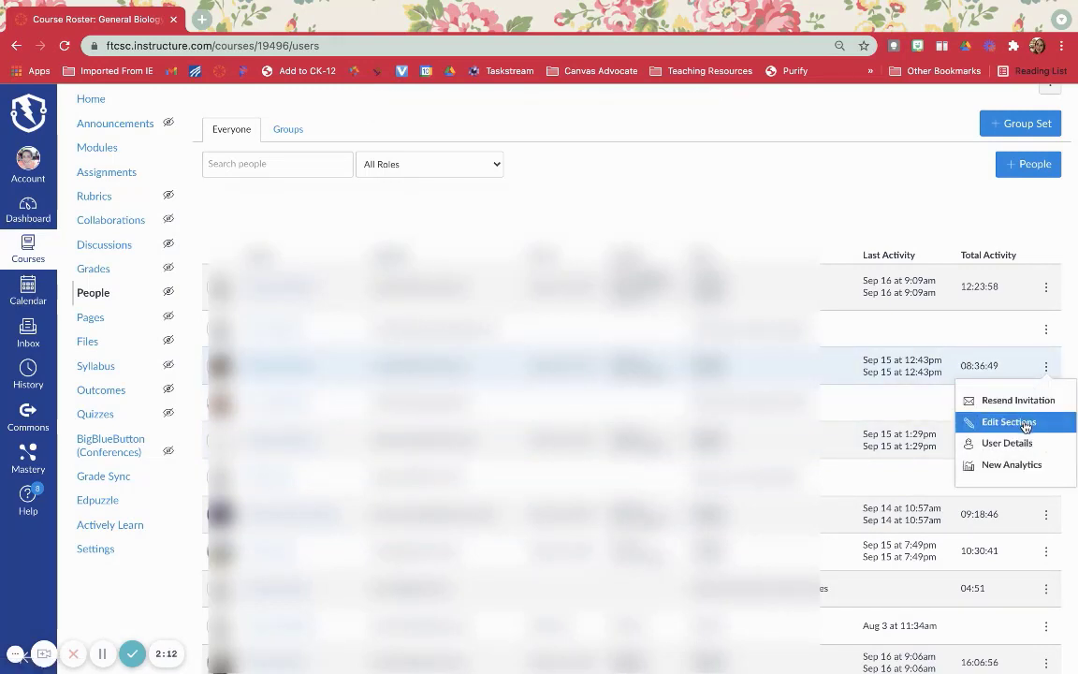
click(1020, 422)
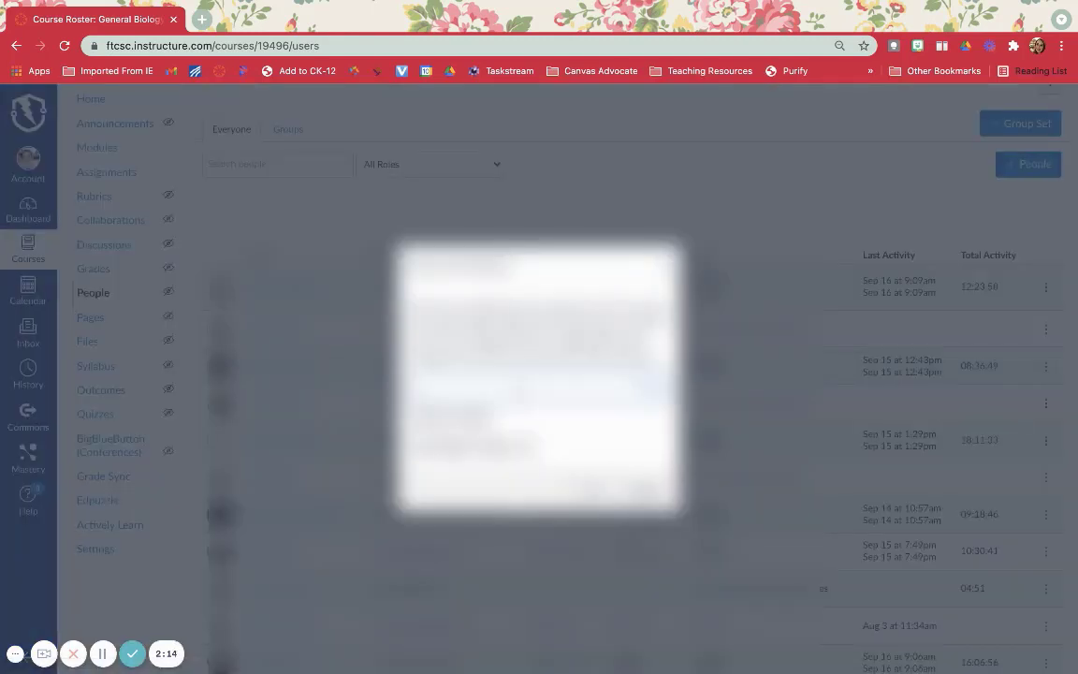
click(520, 391)
text(ada)
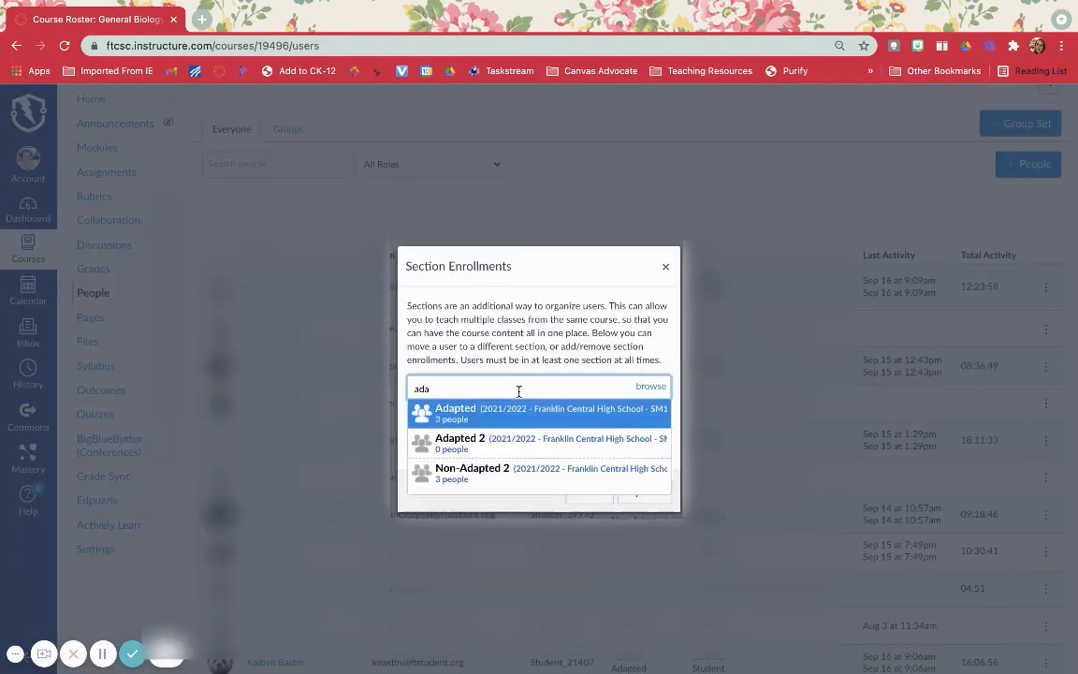
click(494, 439)
click(644, 520)
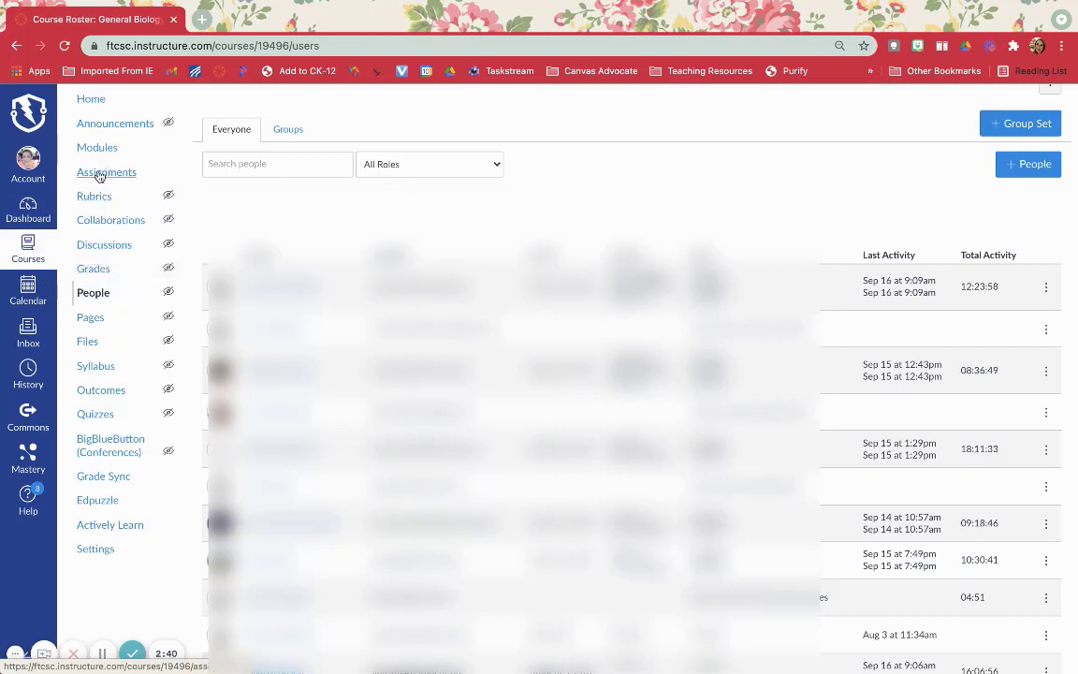
Edit the Cell Transport Test quiz and assign it to the Non-Adapted 2 section instead of Everyone.
click(95, 413)
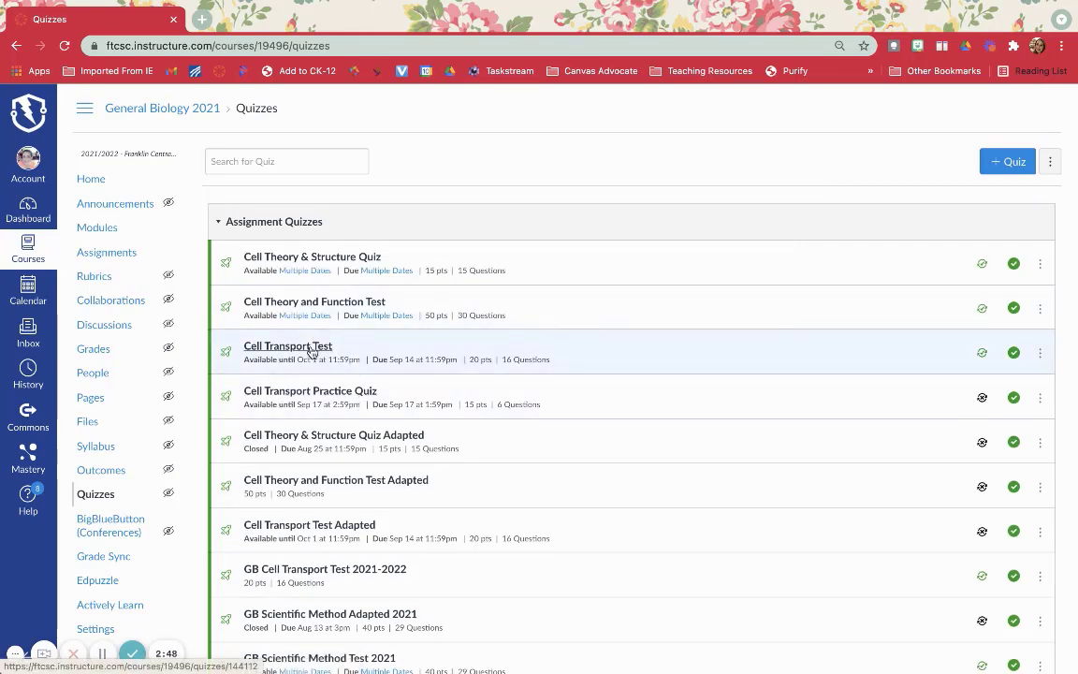
click(313, 347)
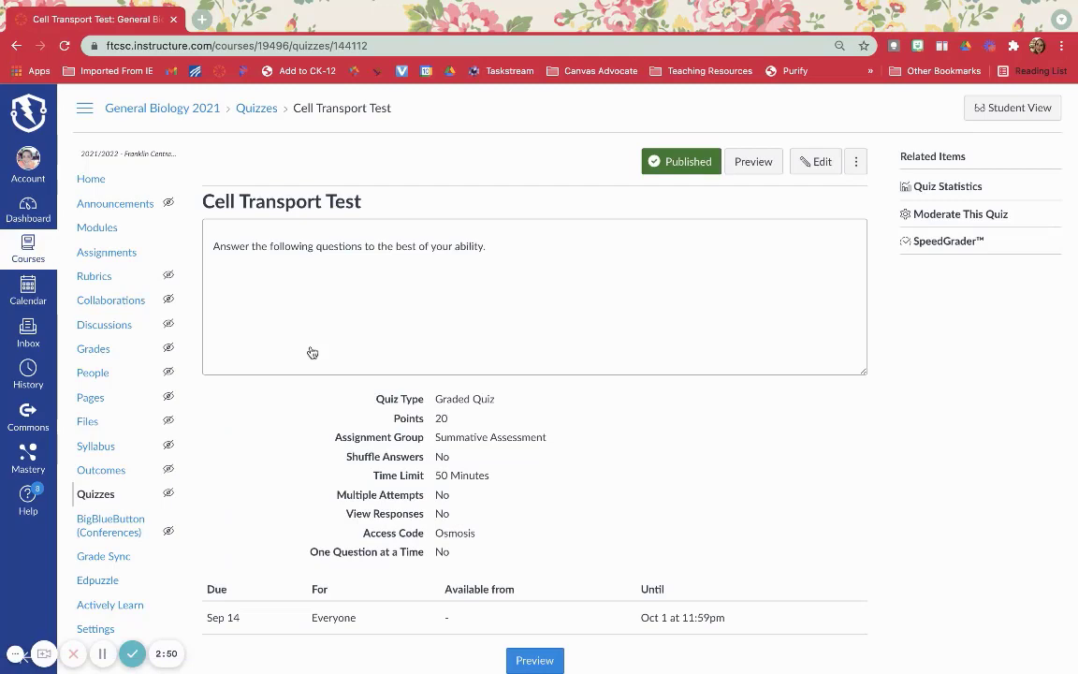
click(818, 162)
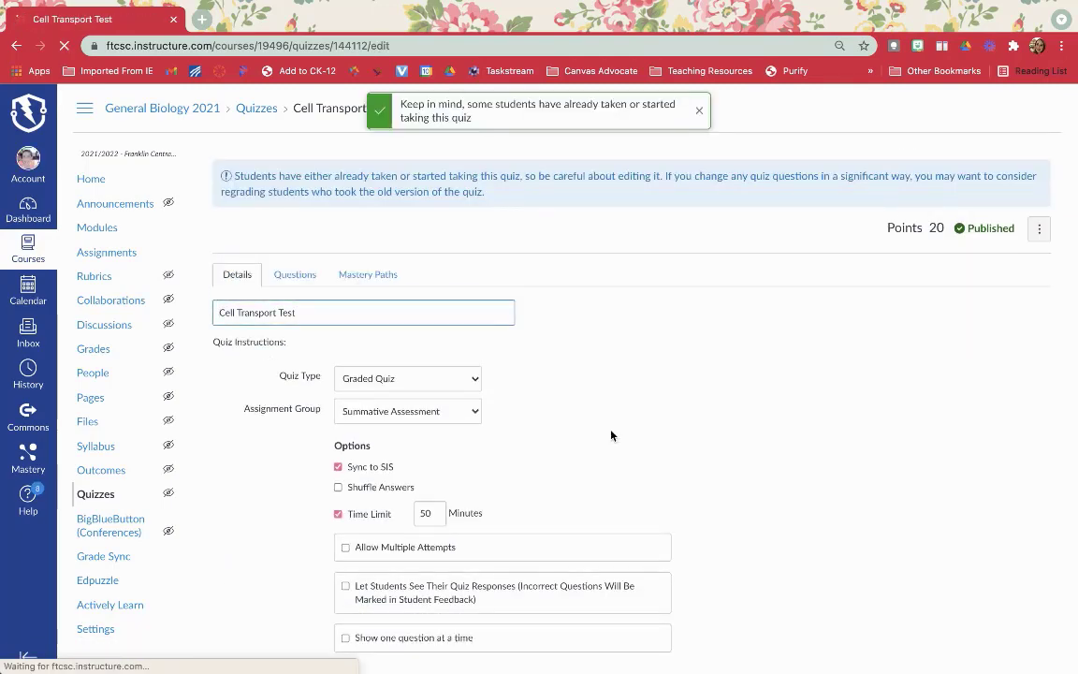
scroll(611, 435, down, 5)
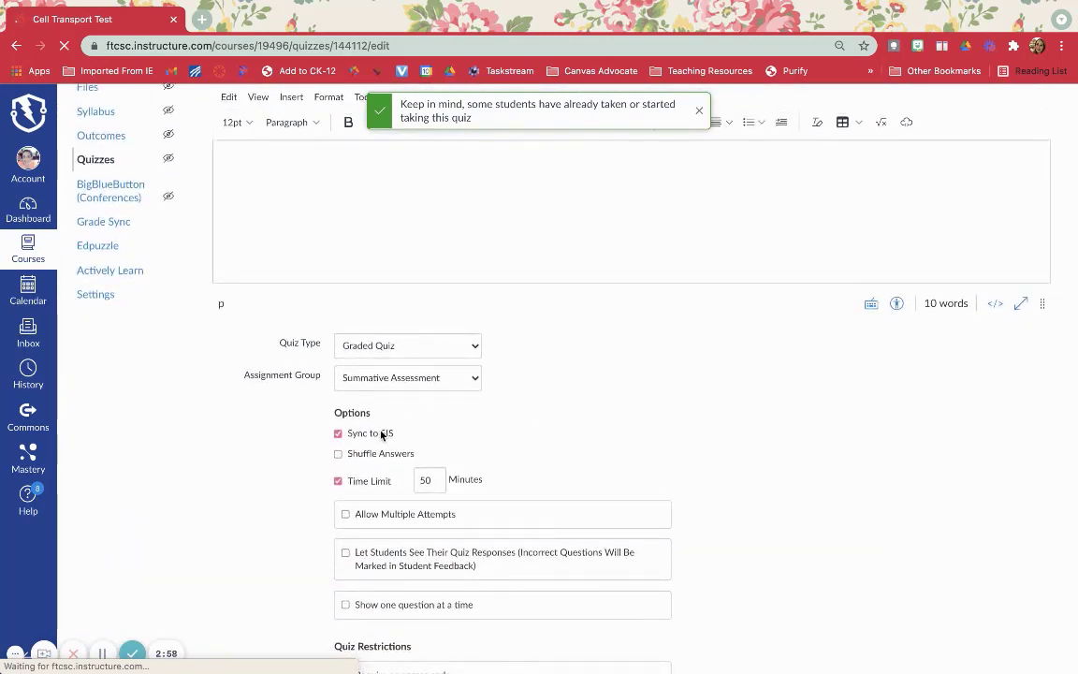
scroll(548, 435, down, 8)
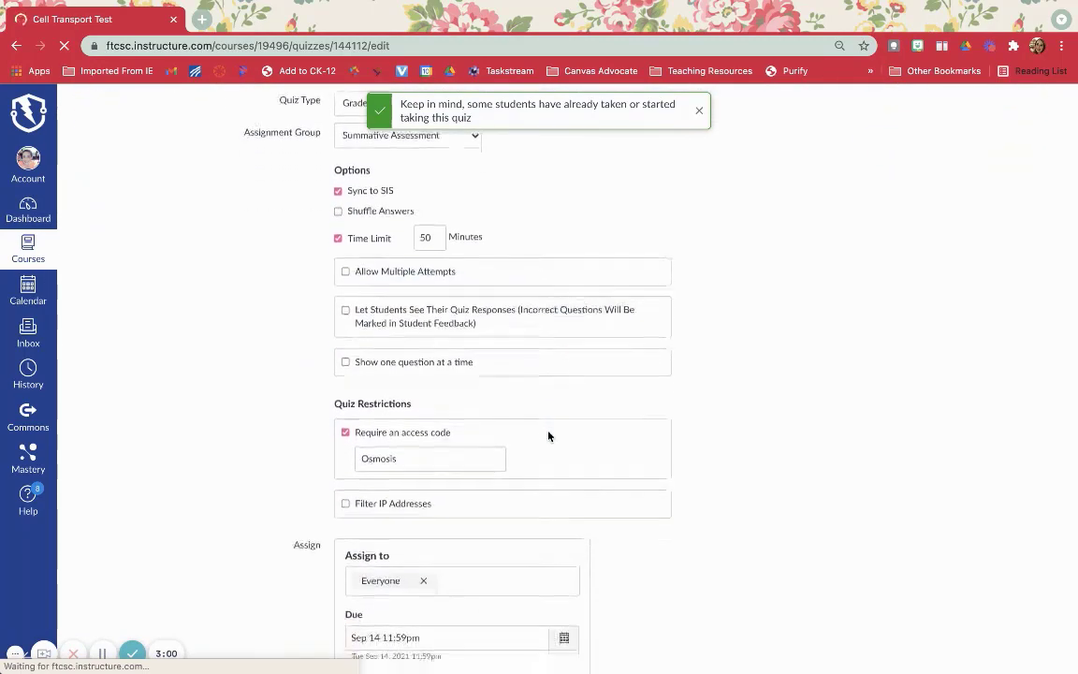
scroll(548, 435, down, 2)
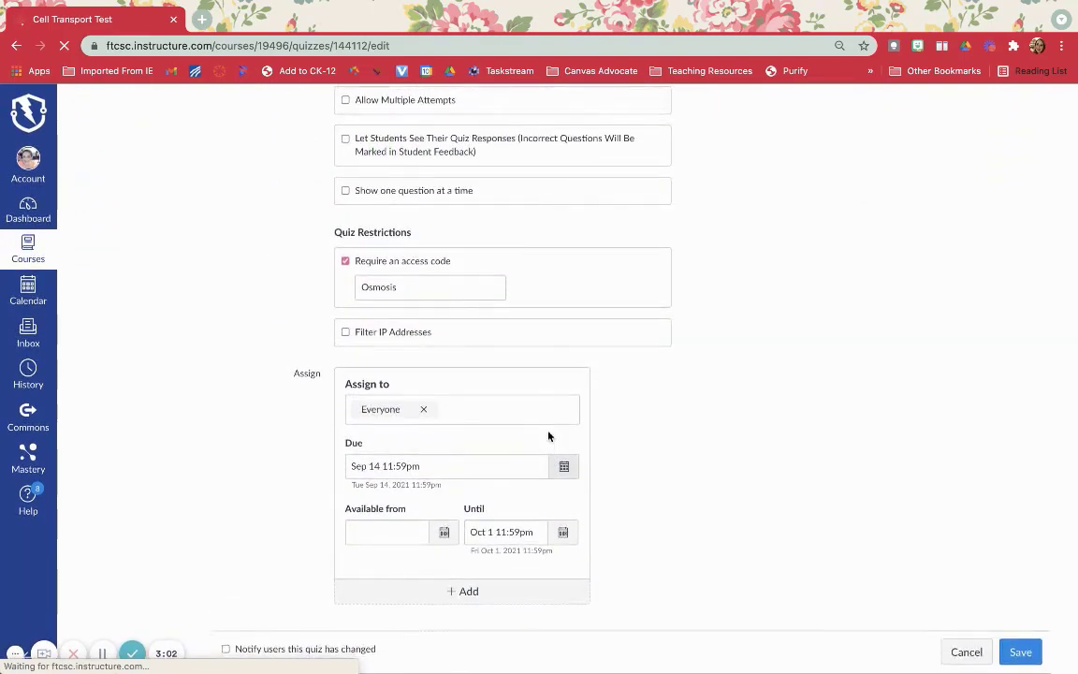
click(479, 413)
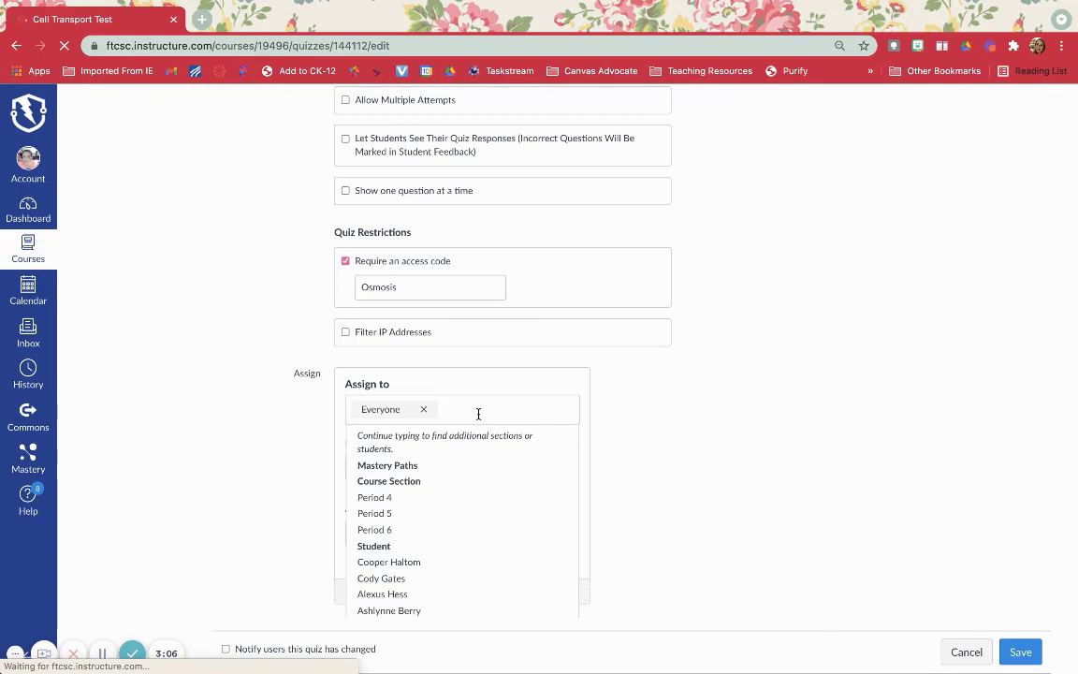
key(BackSpace)
text(non)
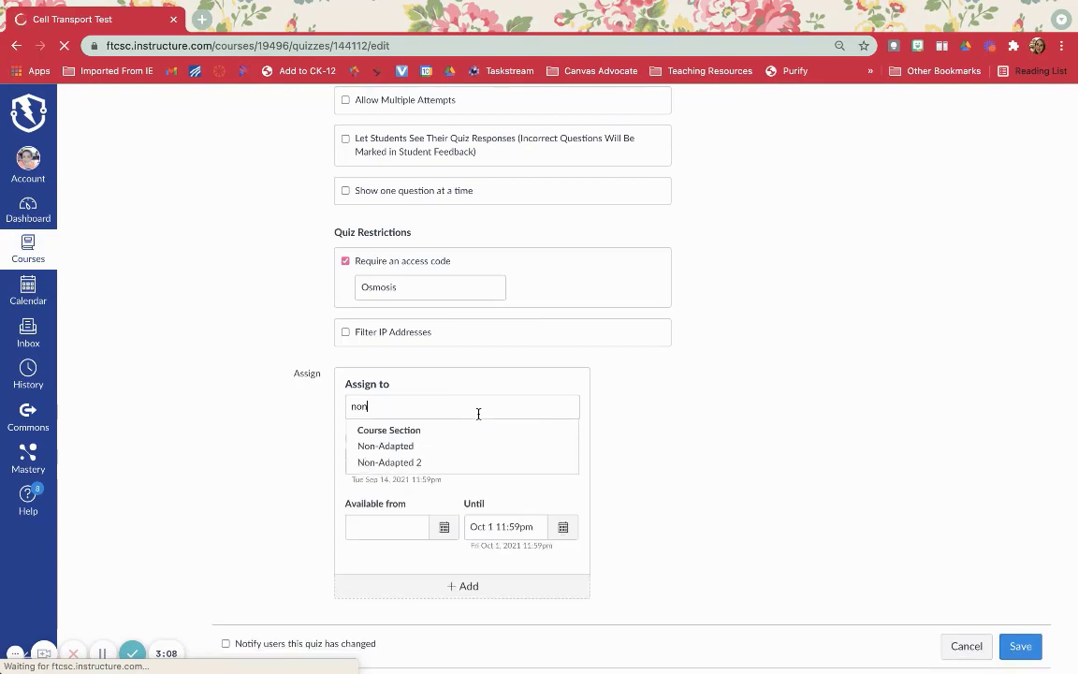
click(457, 462)
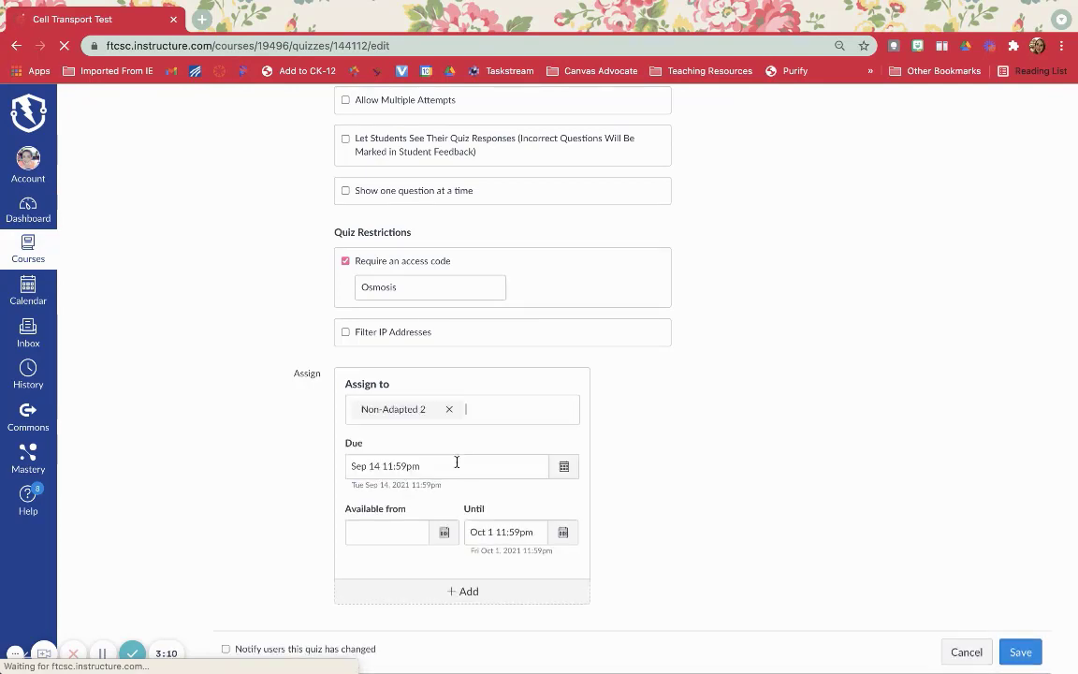
click(655, 393)
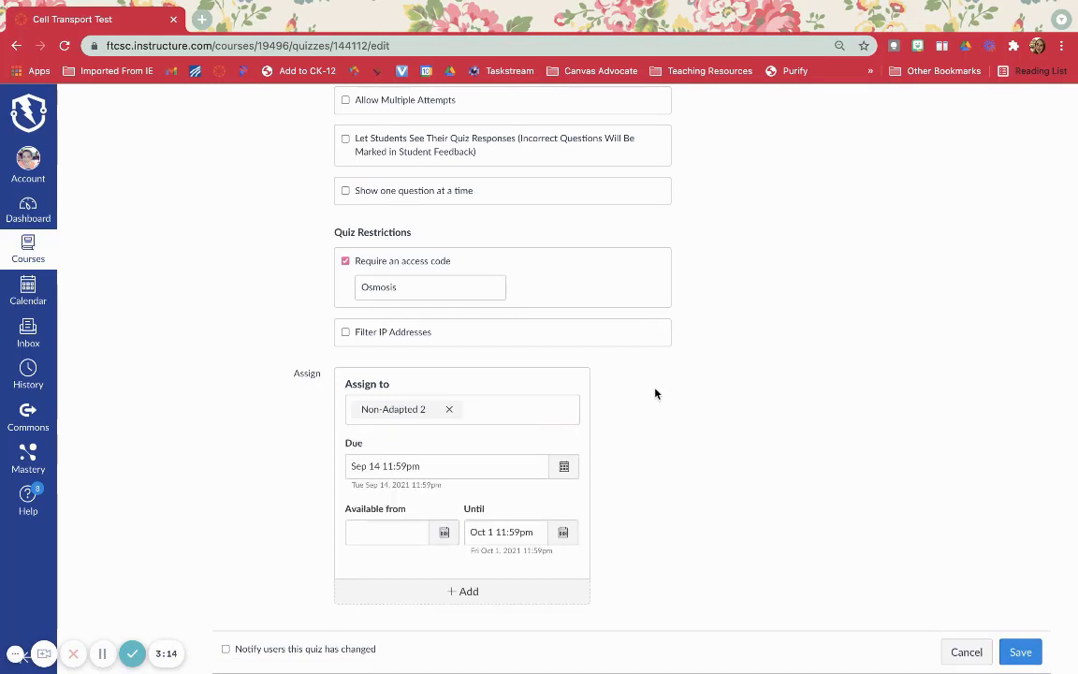
Replace Non-Adapted 2 with the Adapted 2 section in the quiz's assignment, and discard the quiz edits.
click(515, 411)
key(BackSpace)
text(a)
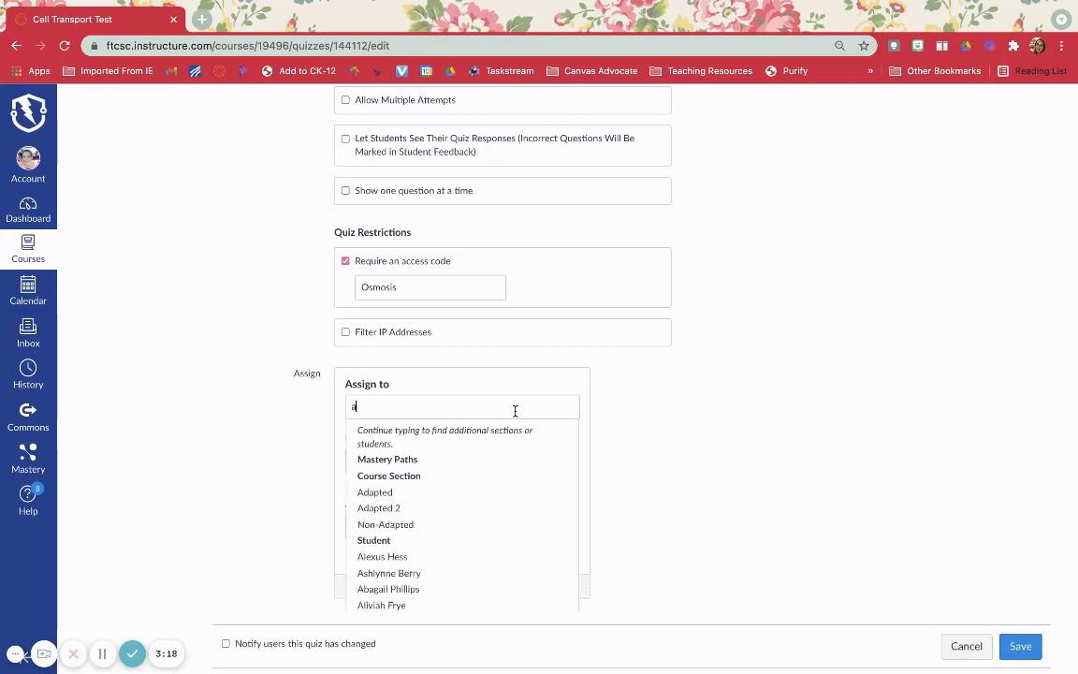
text(dap)
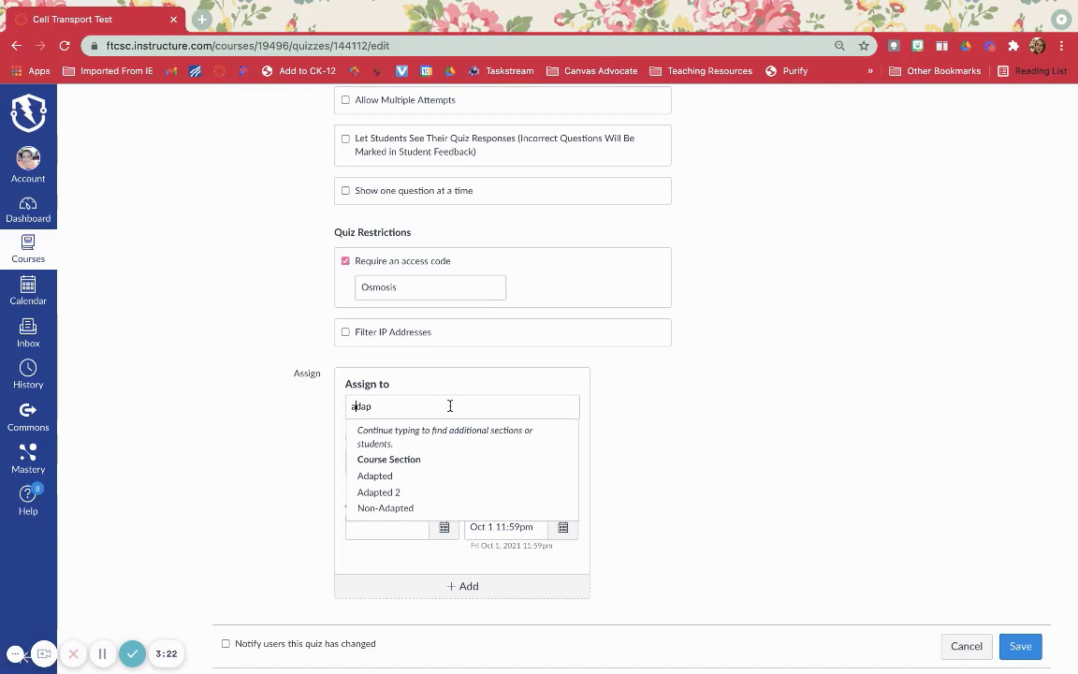
click(408, 494)
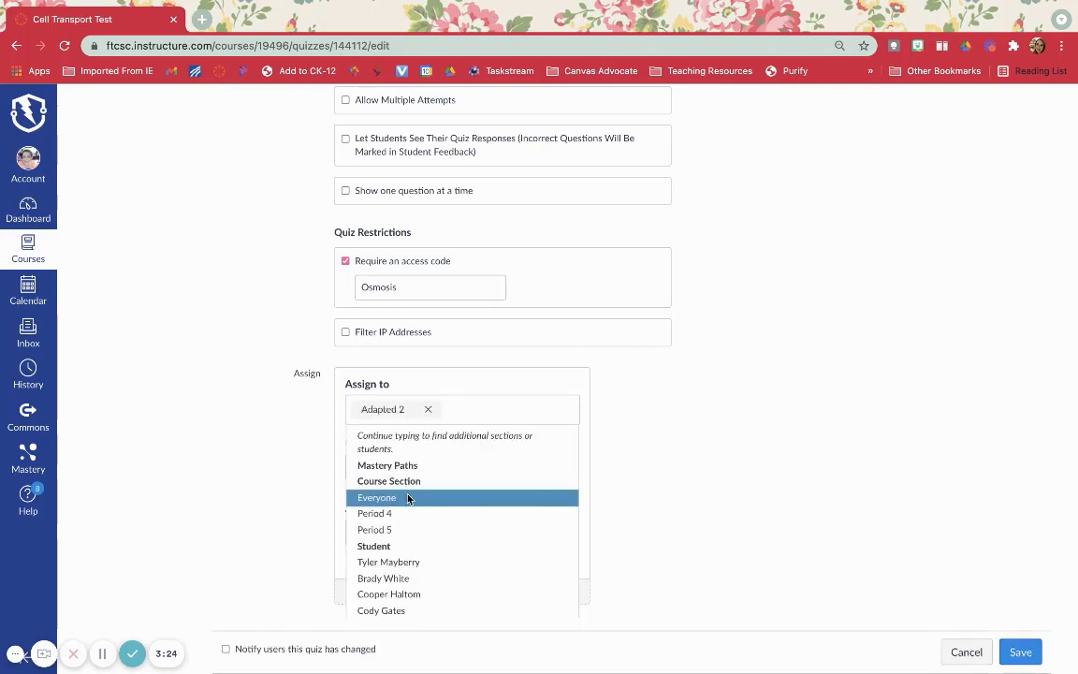
click(268, 495)
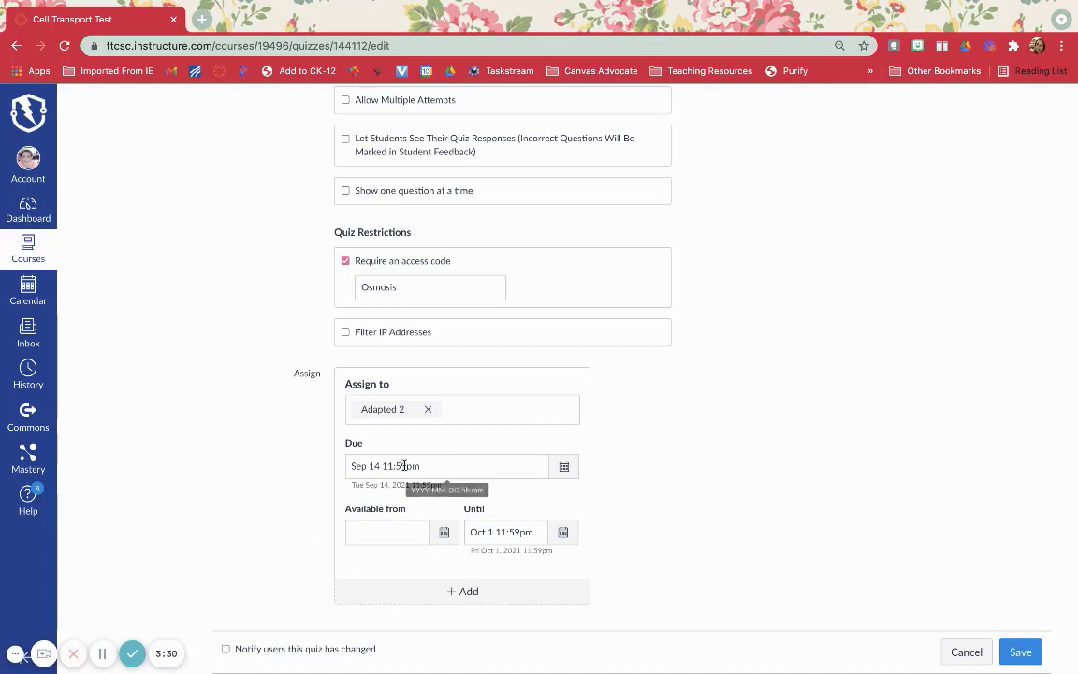
click(965, 652)
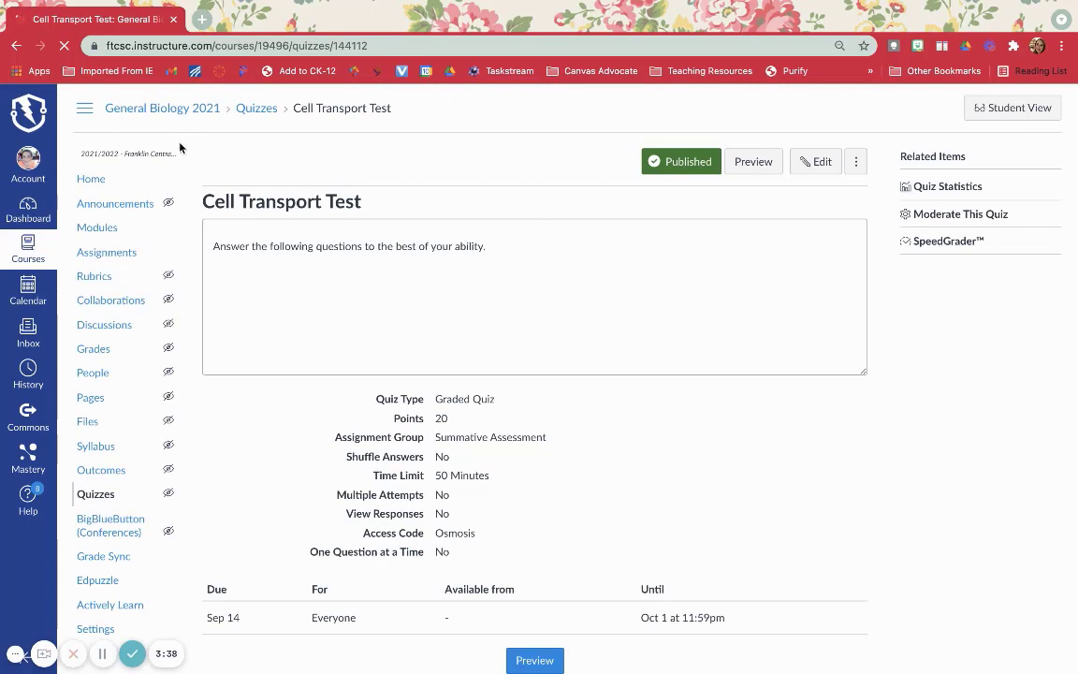
Return to the course's quiz list and open the Cell Transport Test Adapted quiz.
click(254, 110)
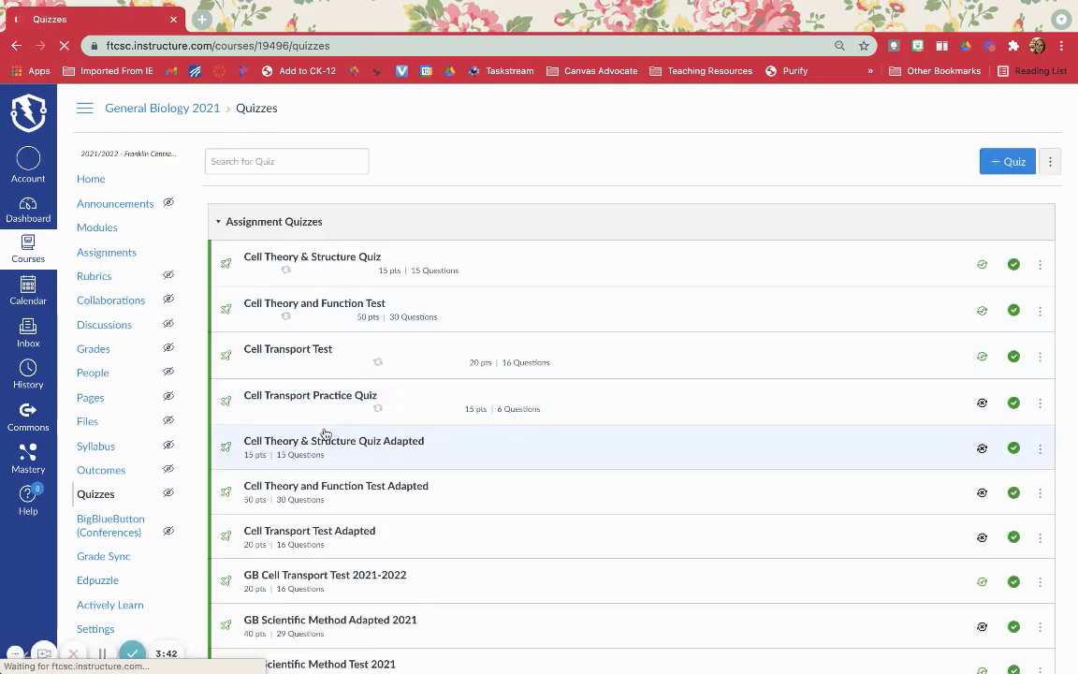
scroll(323, 439, down, 2)
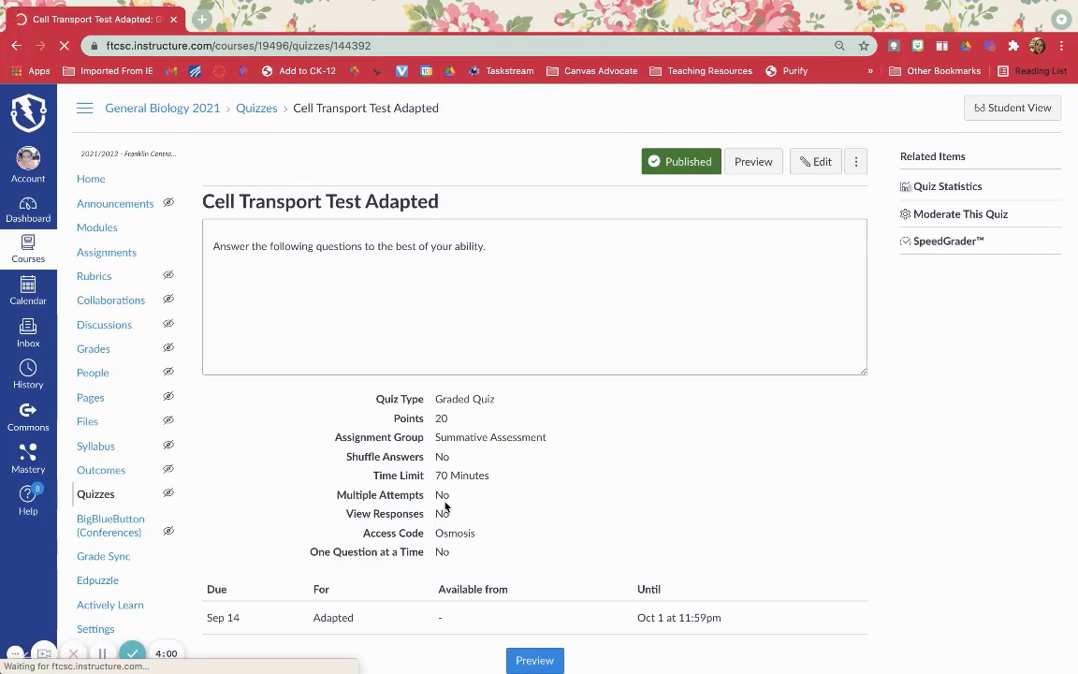
Check the adapted quiz's assignment details, and compare the Cell Transport Test and adapted test columns in the course gradebook.
scroll(445, 505, down, 1)
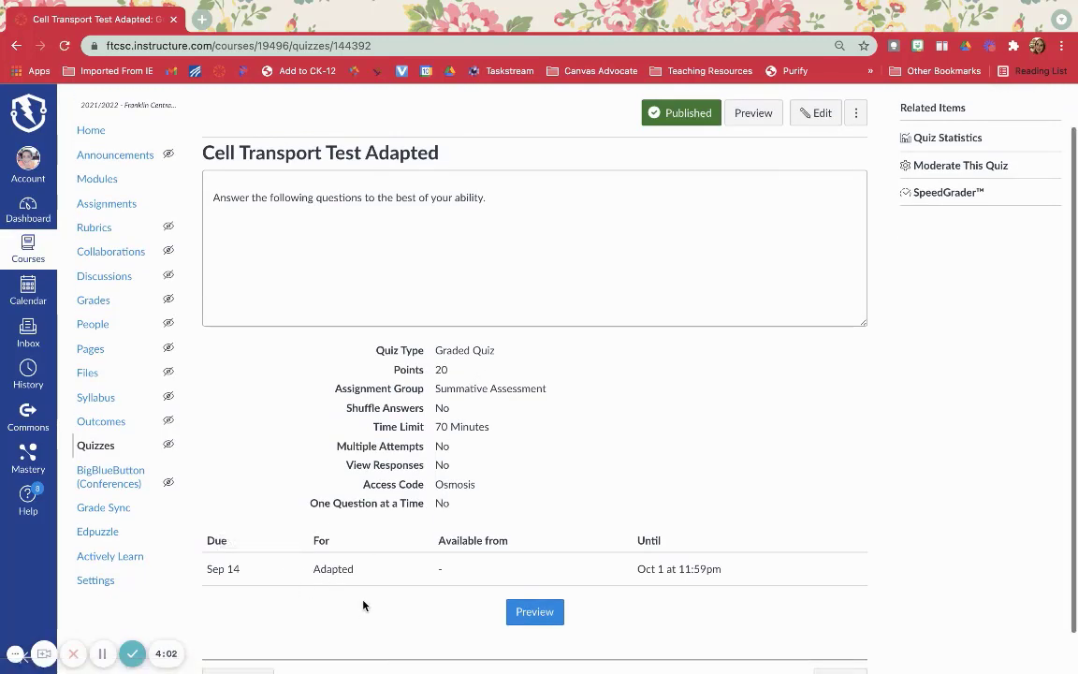
click(102, 305)
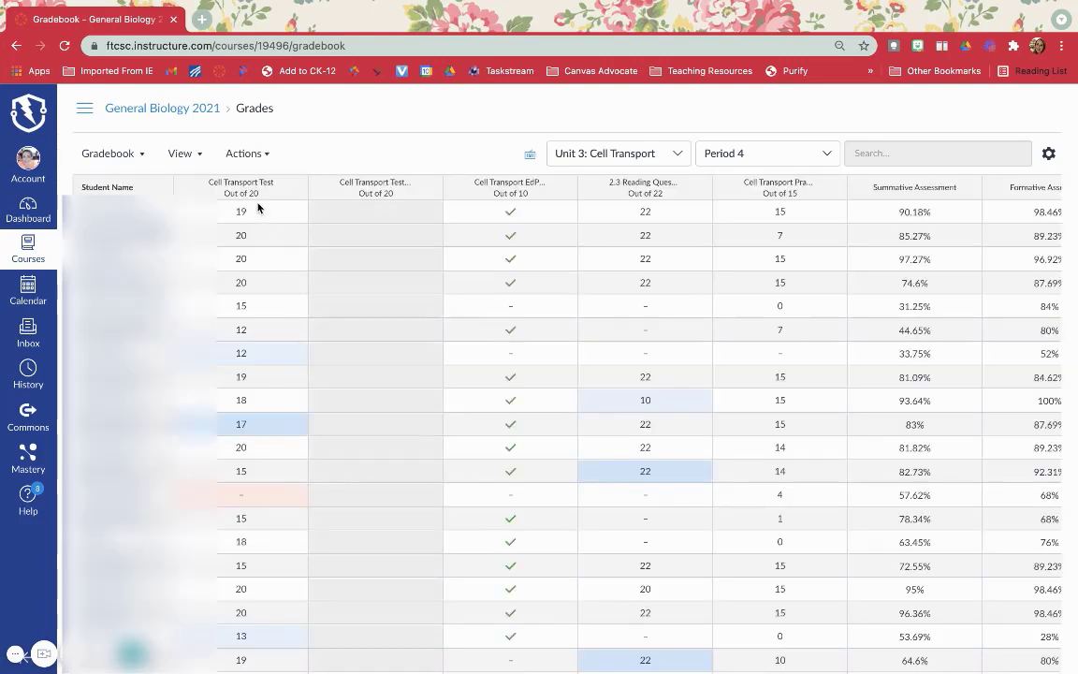
scroll(356, 228, down, 5)
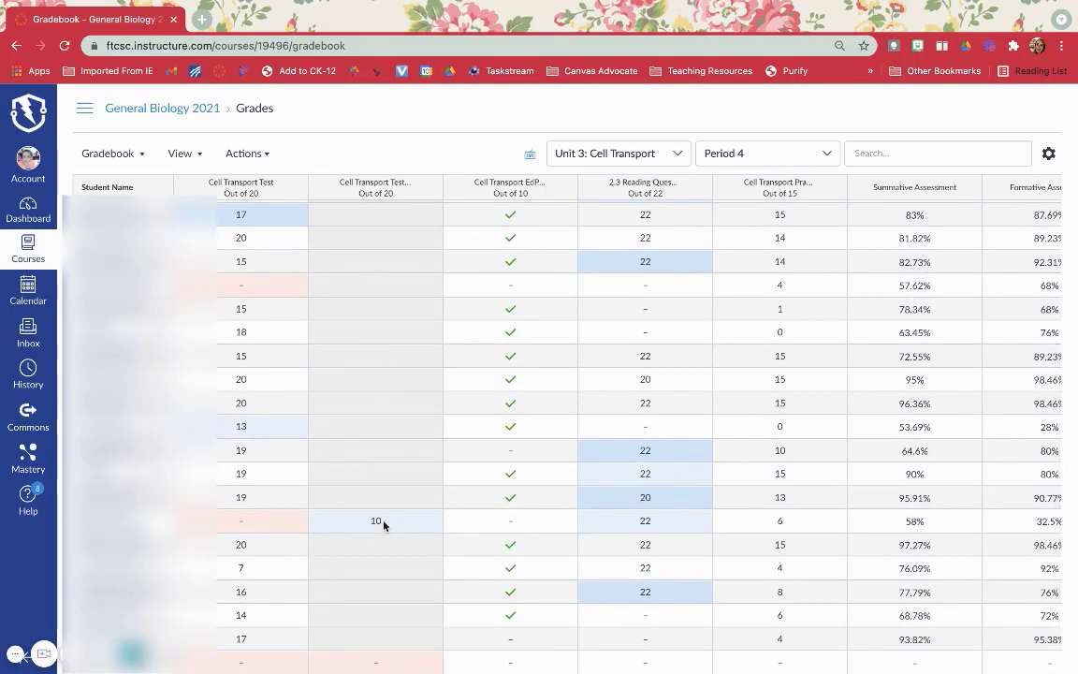
scroll(384, 409, up, 5)
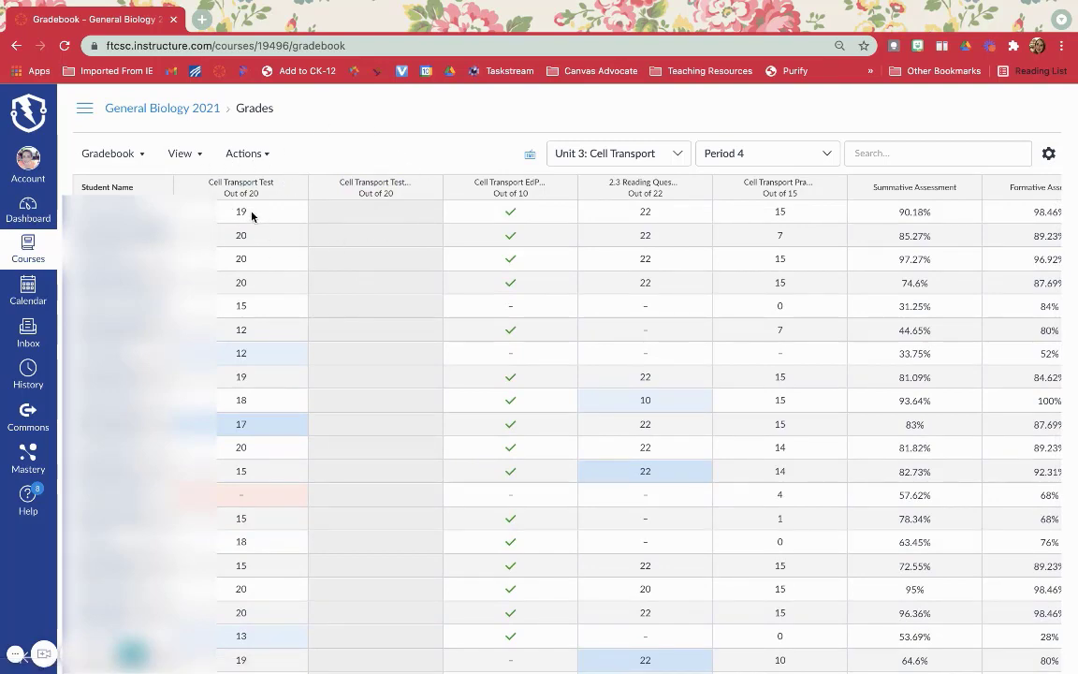
scroll(250, 238, down, 4)
scroll(250, 238, down, 1)
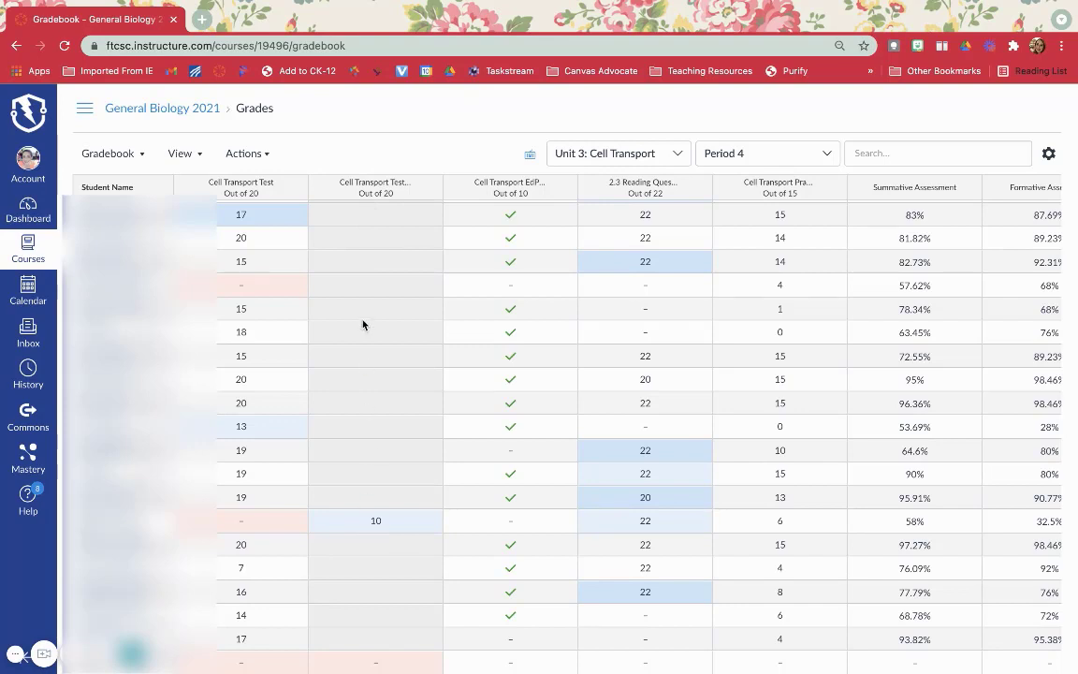
Open the Cell Transport Test from the gradebook for editing, review its assignment to Everyone, and save the quiz.
click(243, 184)
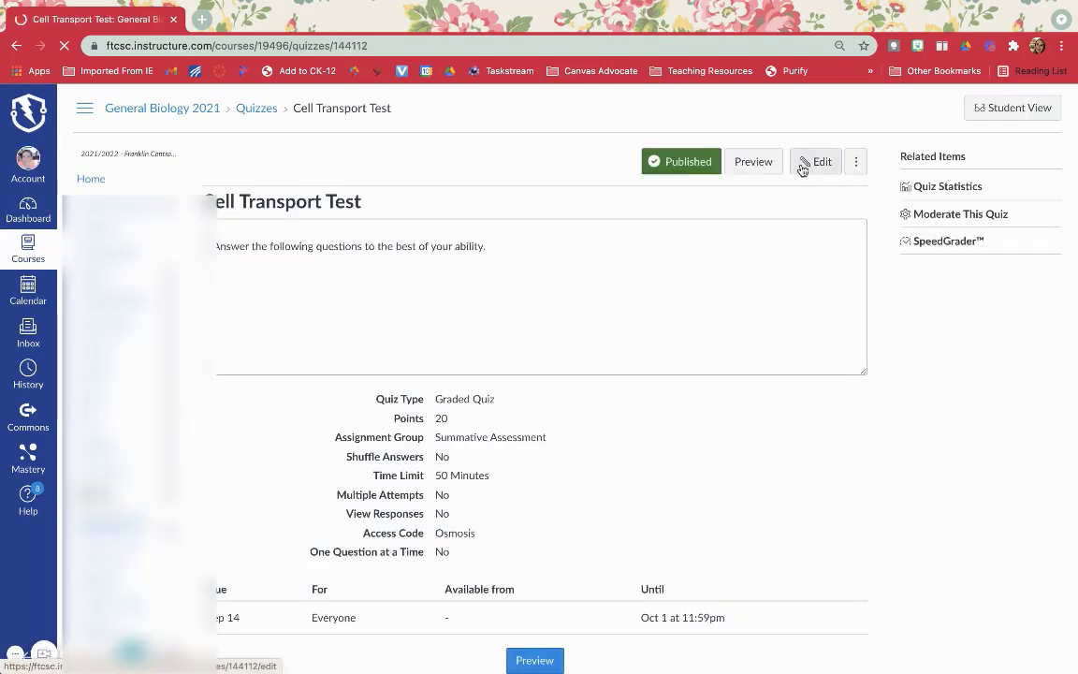
click(802, 166)
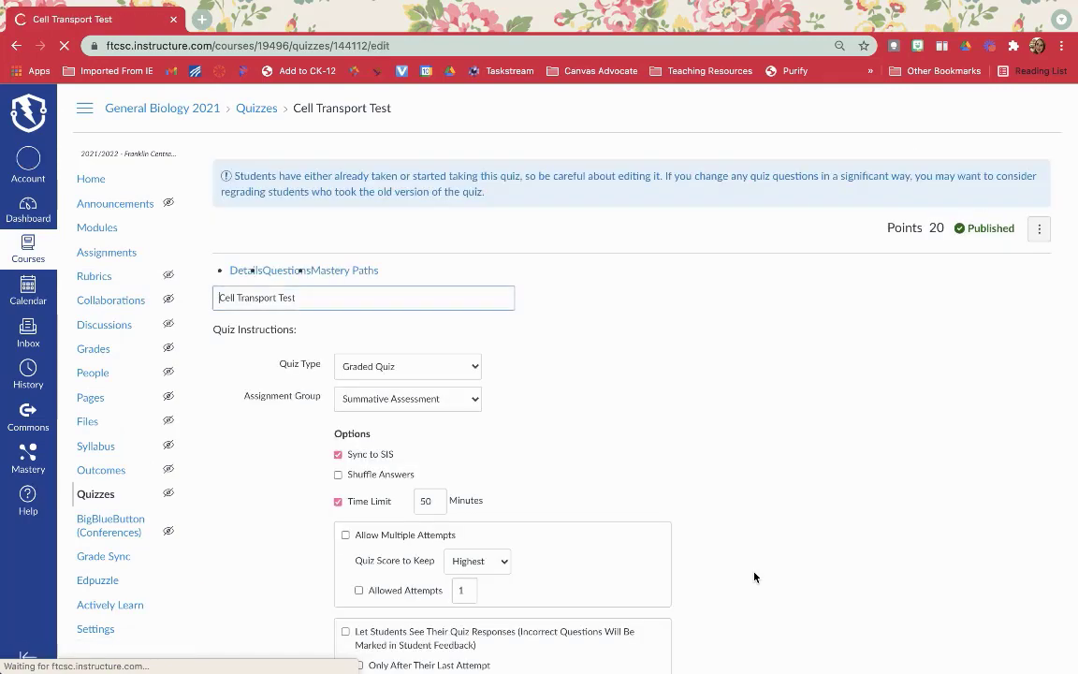
scroll(755, 575, down, 6)
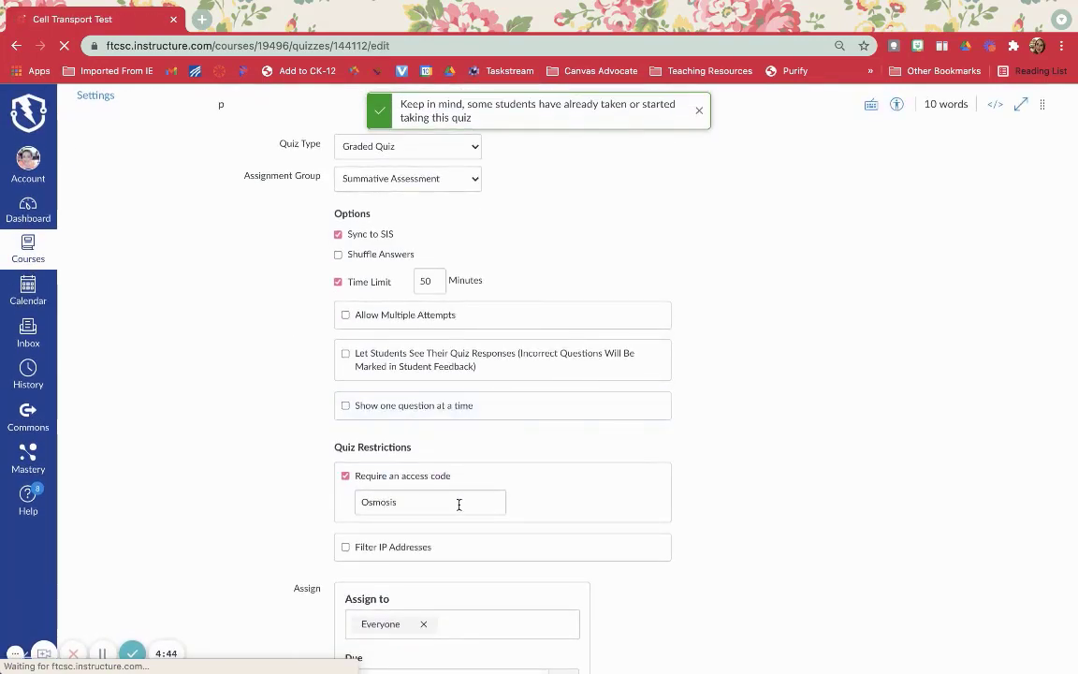
scroll(440, 469, down, 5)
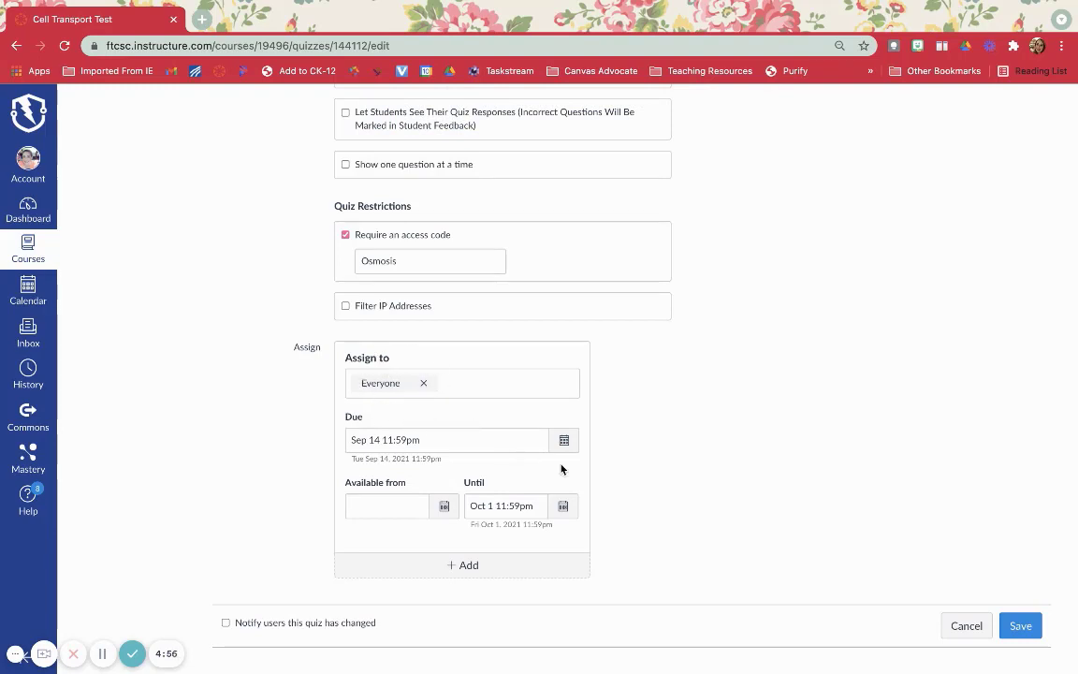
click(1027, 626)
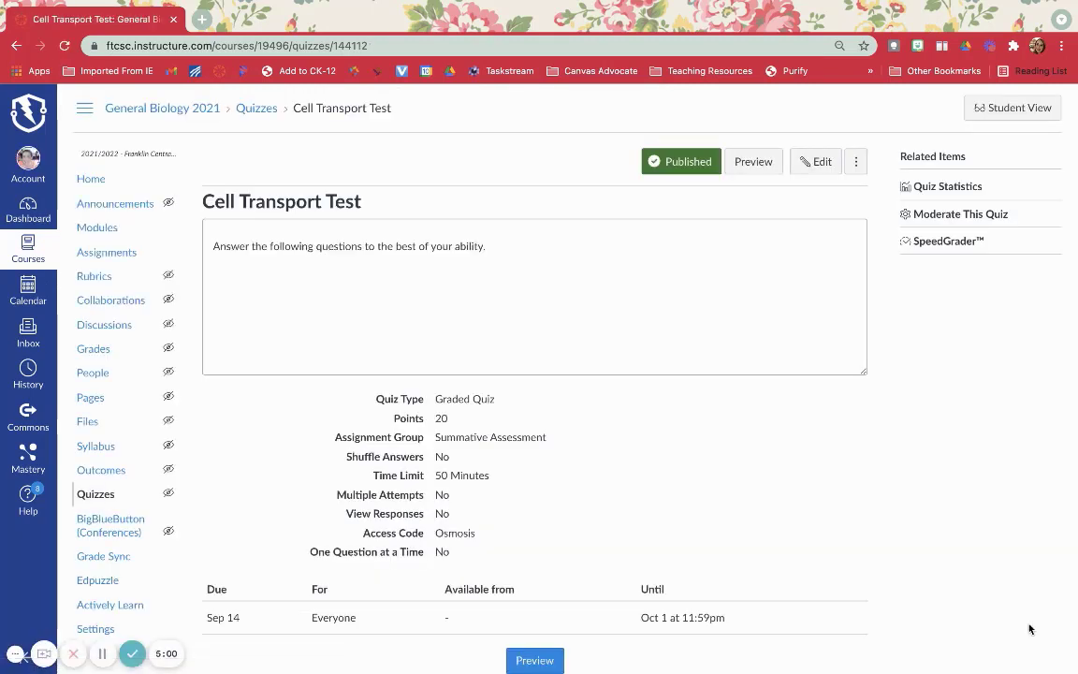
Enter a Cell Transport Test grade of 10 in the gradebook for the student who scored 10 on the adapted version.
click(92, 350)
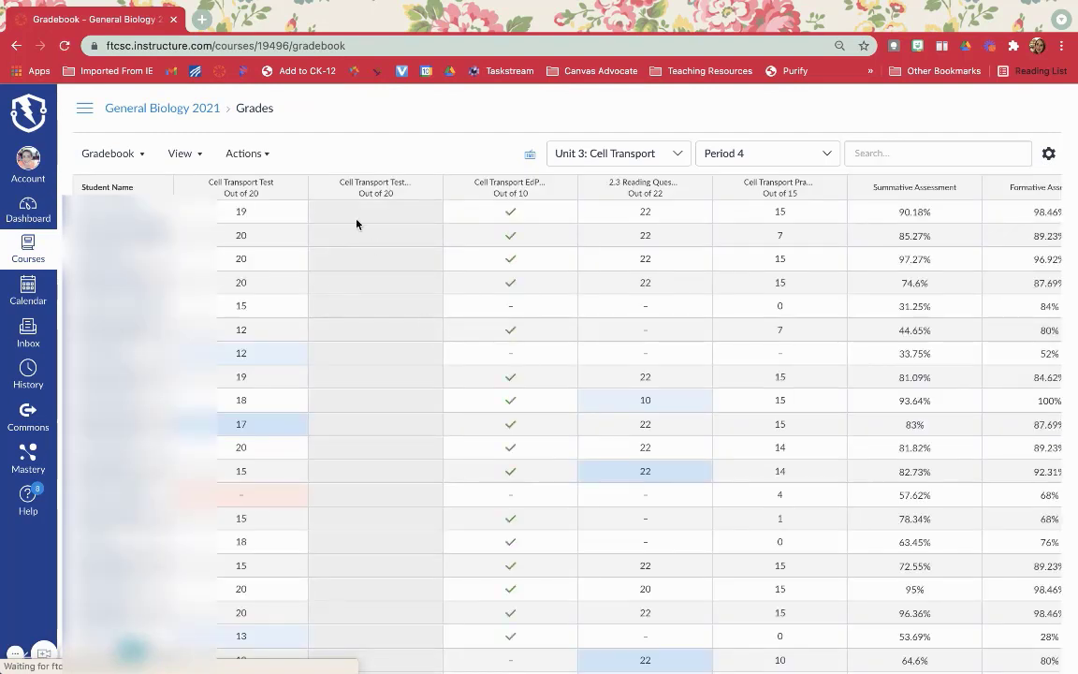
scroll(353, 218, down, 5)
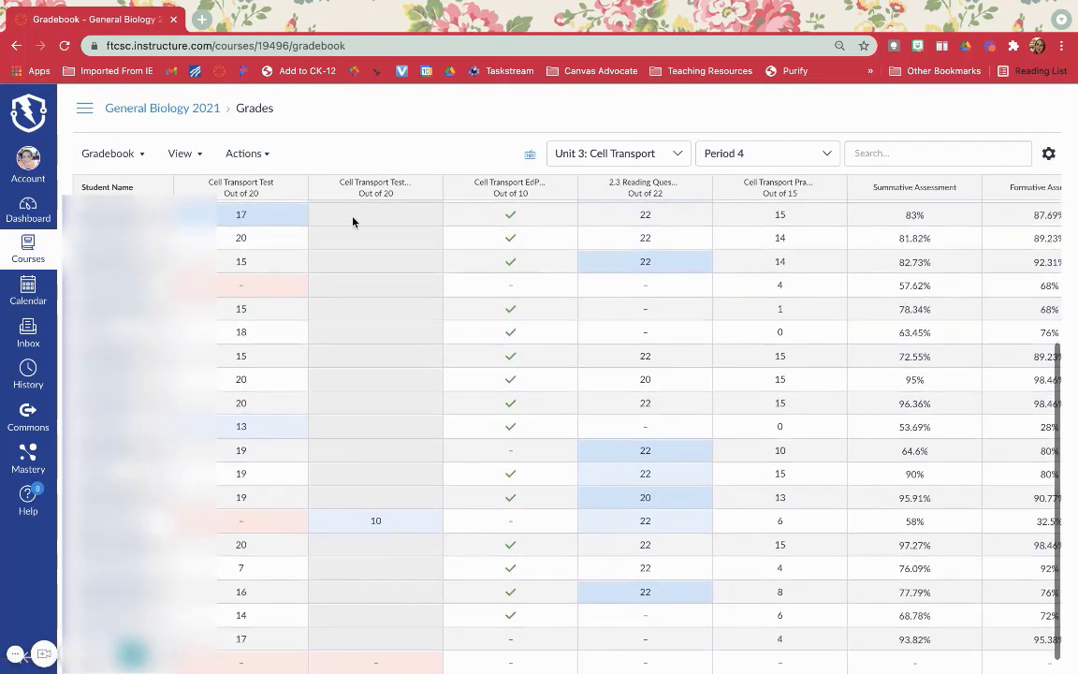
click(241, 517)
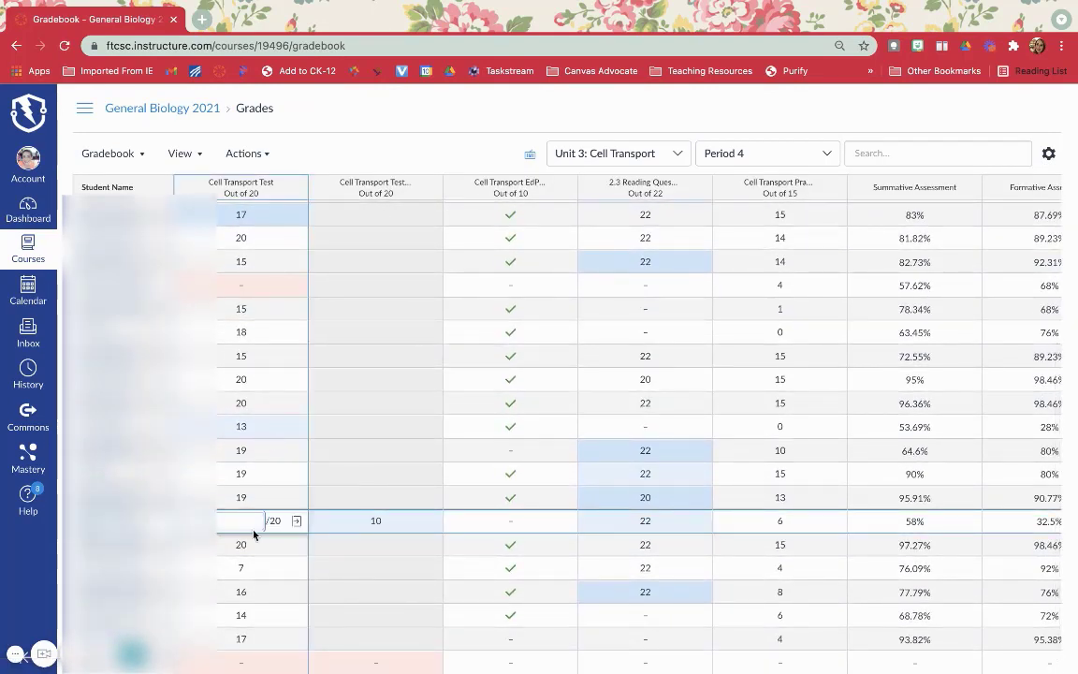
text(10)
key(Return)
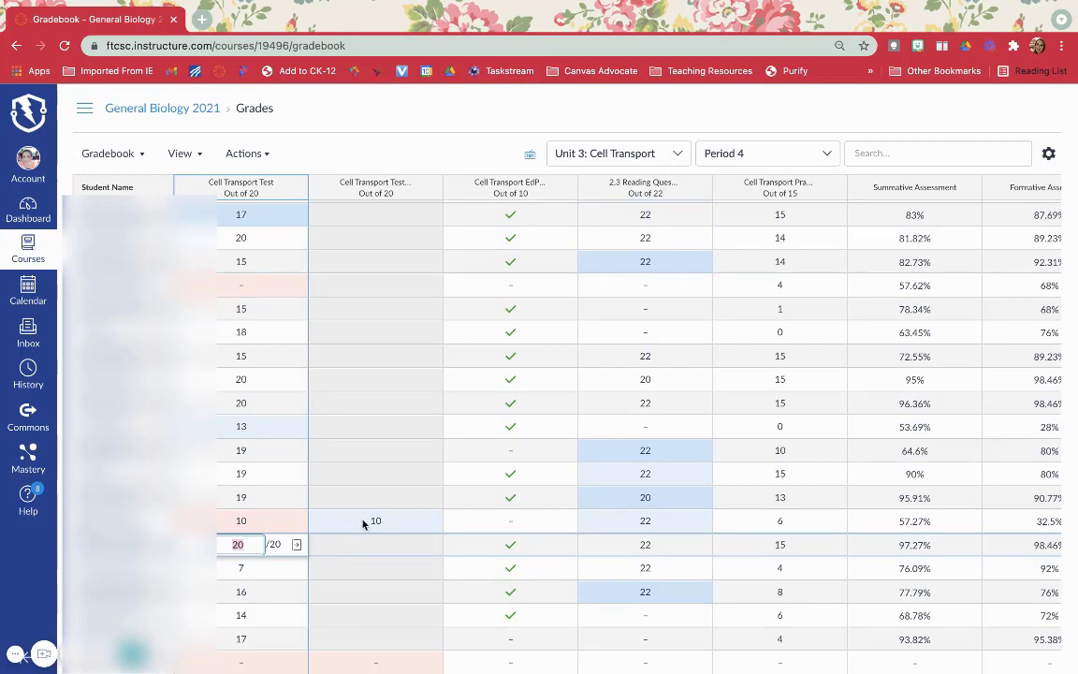
Sync only the Cell Transport Test grades for all sections, and close the Sync Grades dialog.
click(247, 154)
click(260, 187)
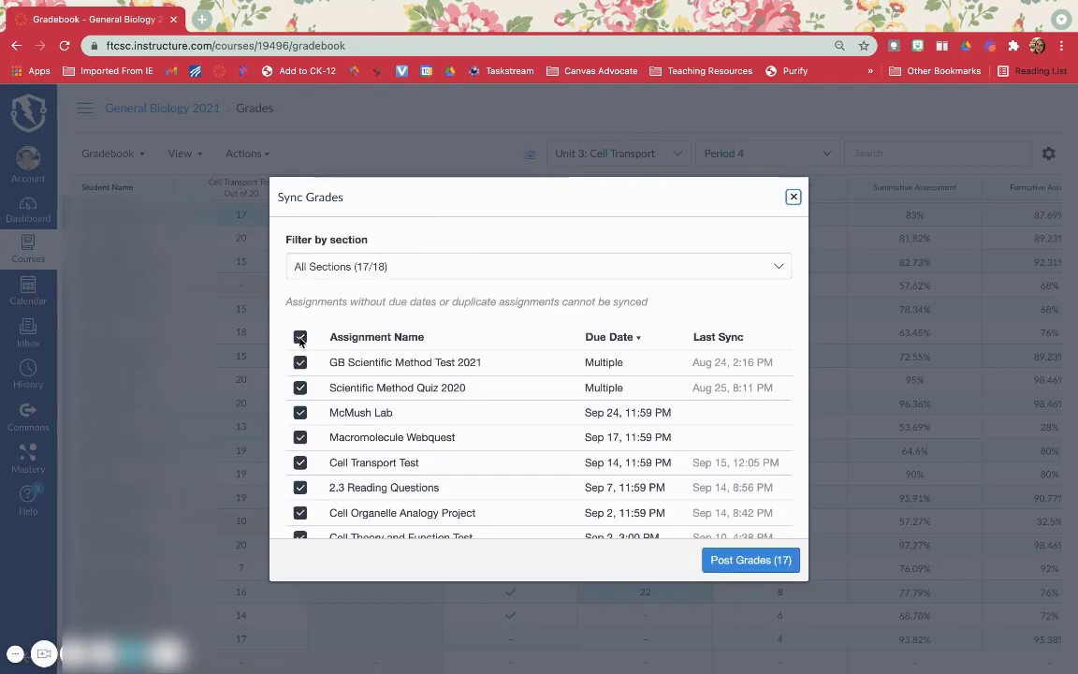
click(300, 338)
scroll(298, 447, down, 1)
click(300, 442)
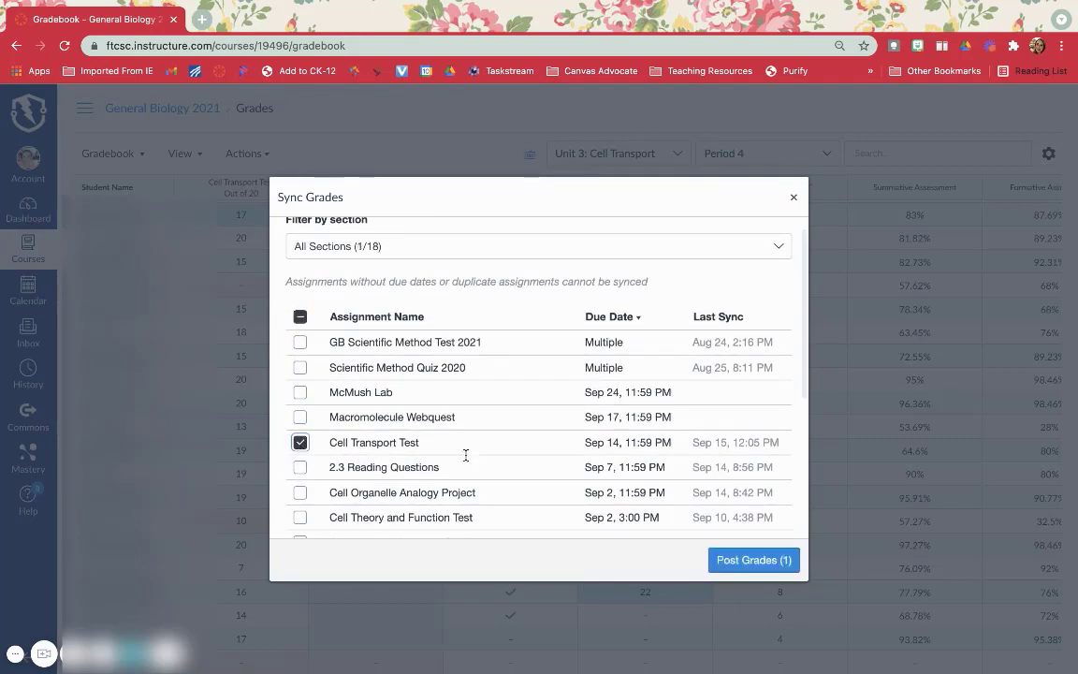
click(743, 560)
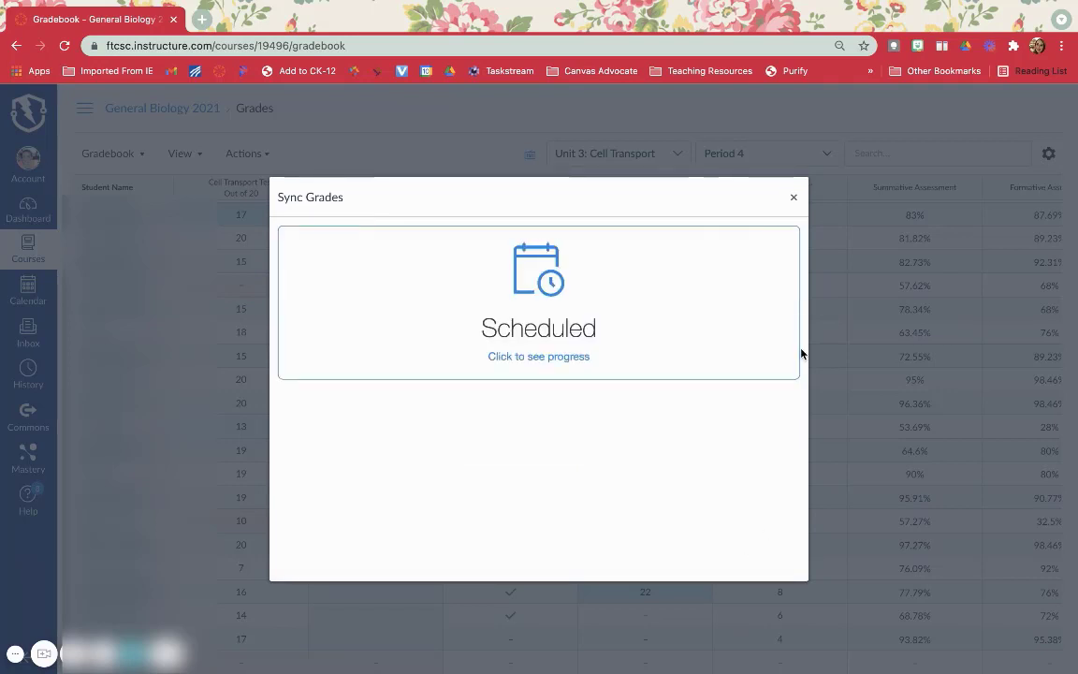
click(793, 197)
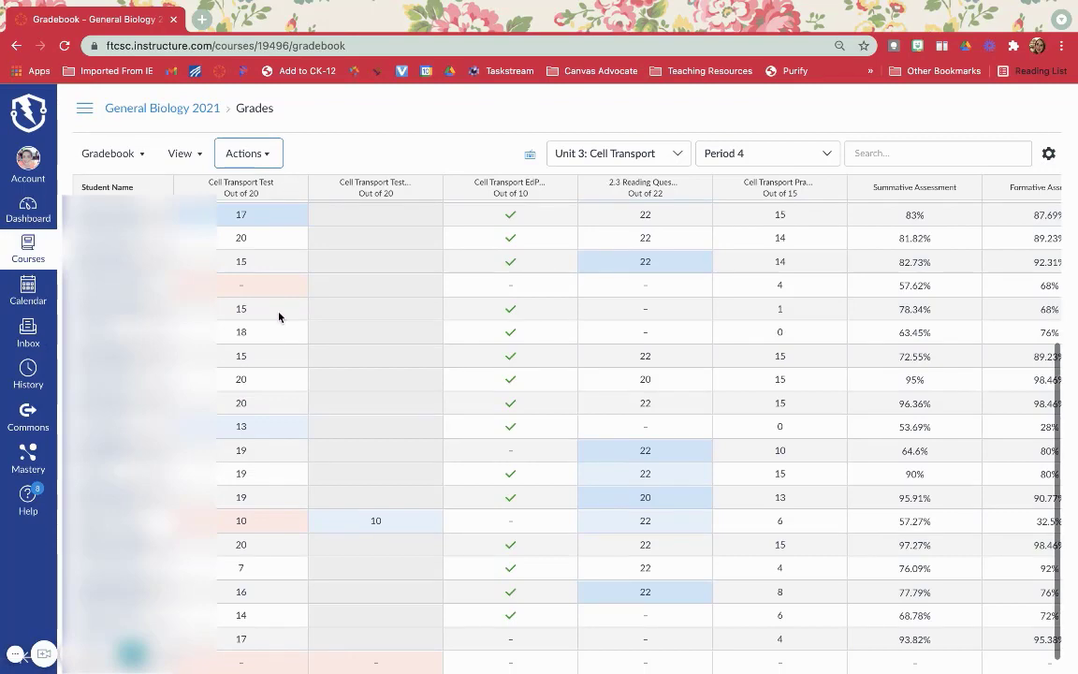
Leave the gradebook for the course home page and view the course's Agenda page.
scroll(310, 465, up, 1)
scroll(309, 466, up, 3)
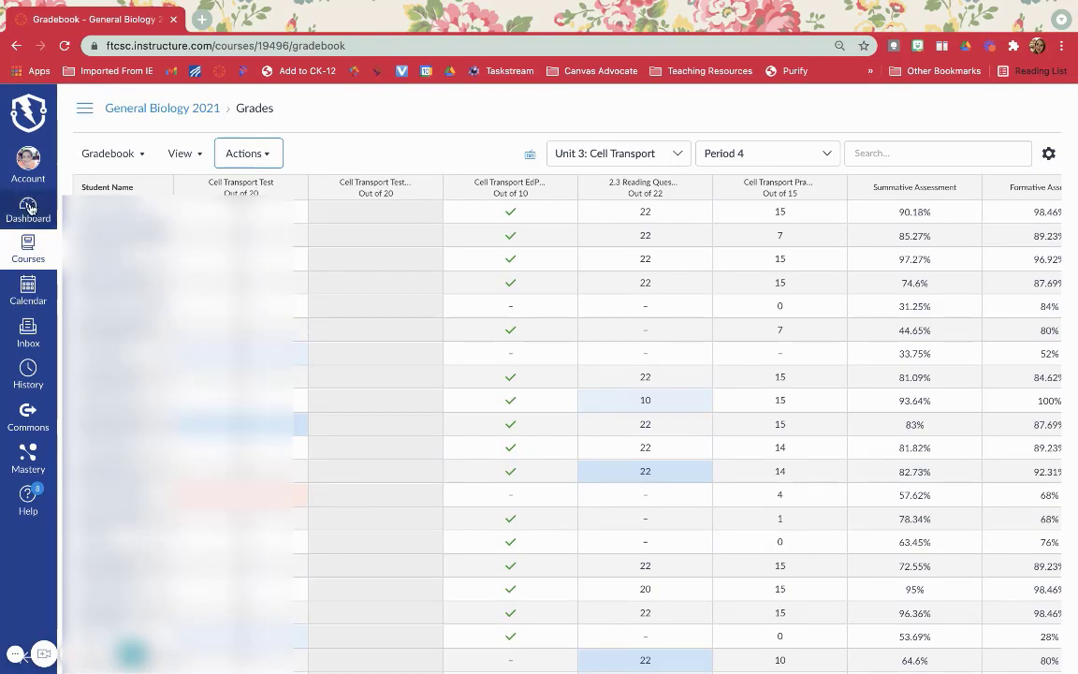
click(84, 107)
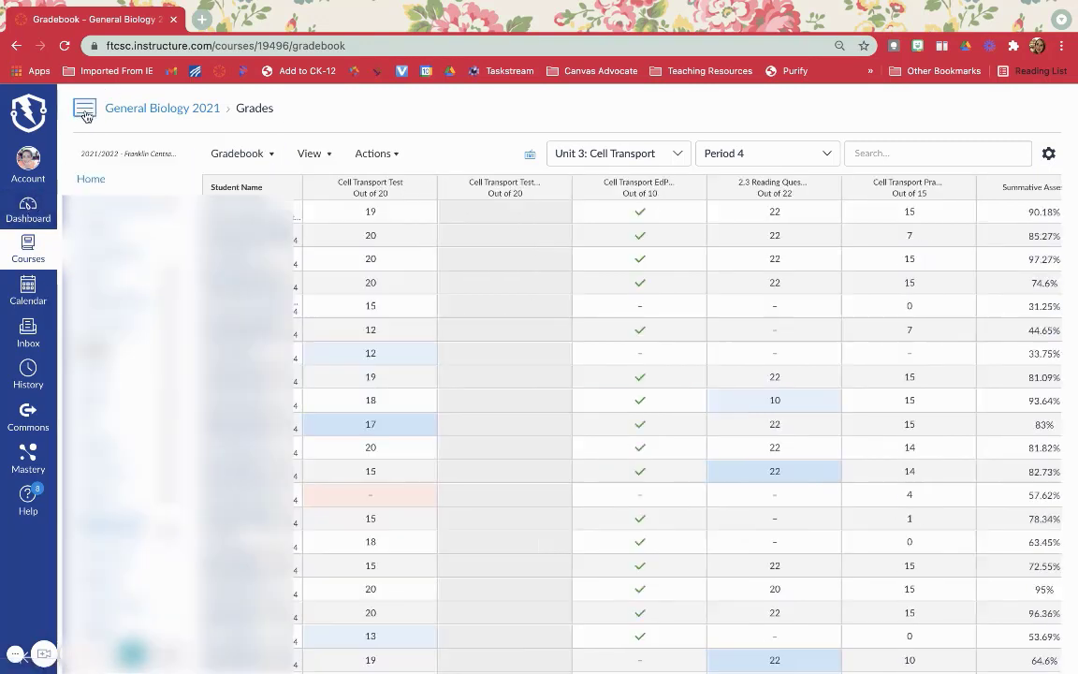
click(91, 179)
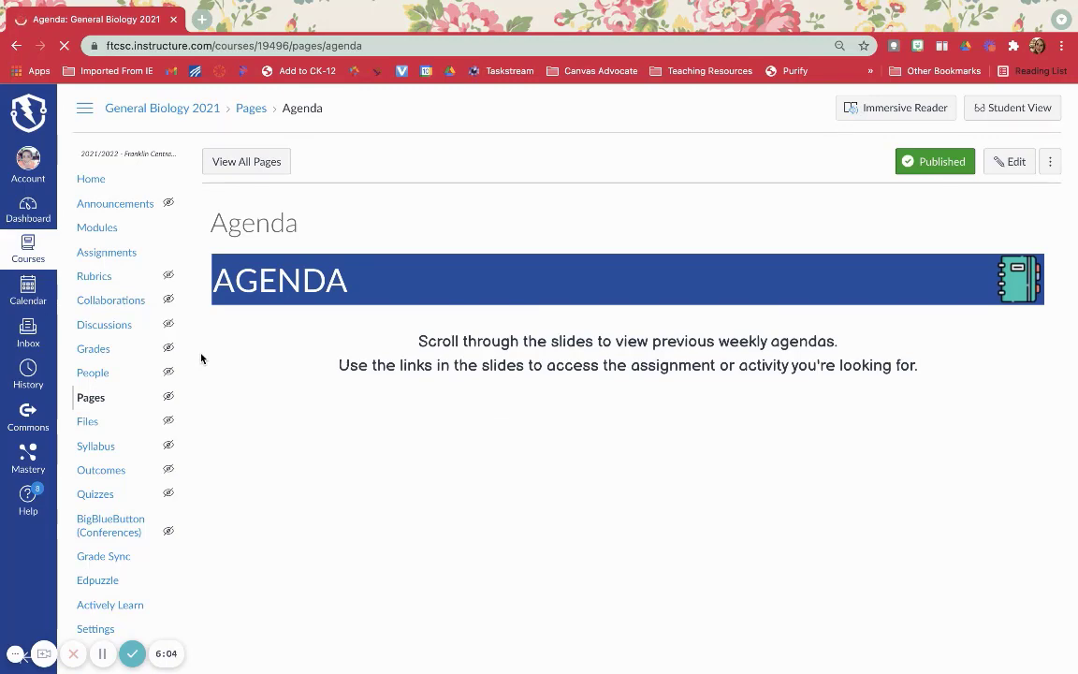
scroll(200, 357, down, 2)
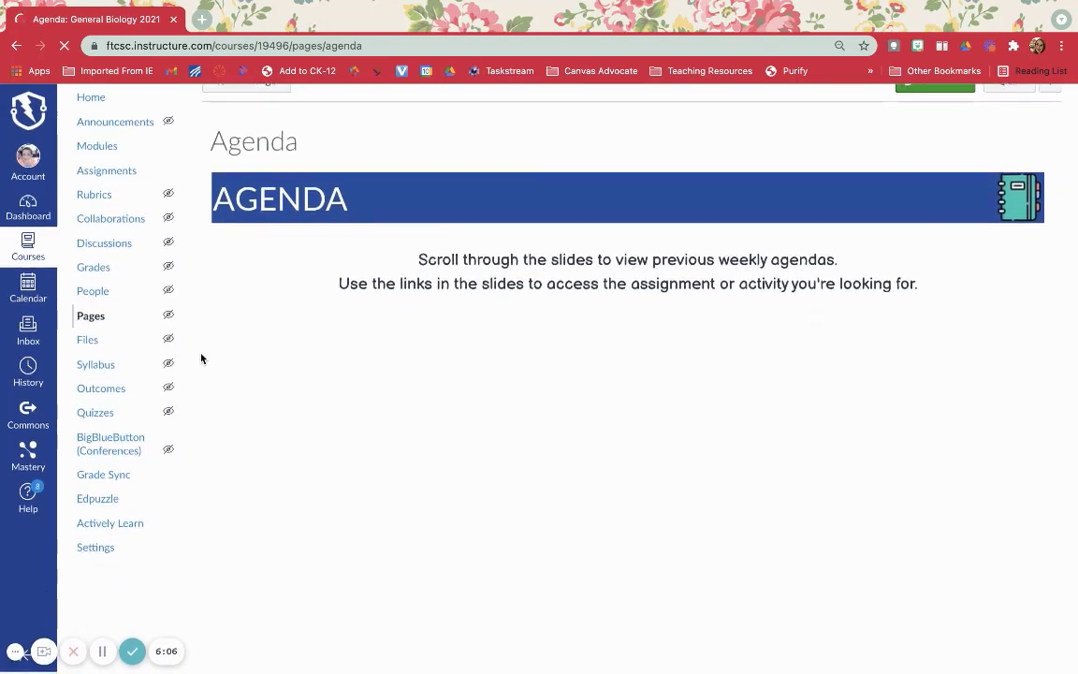